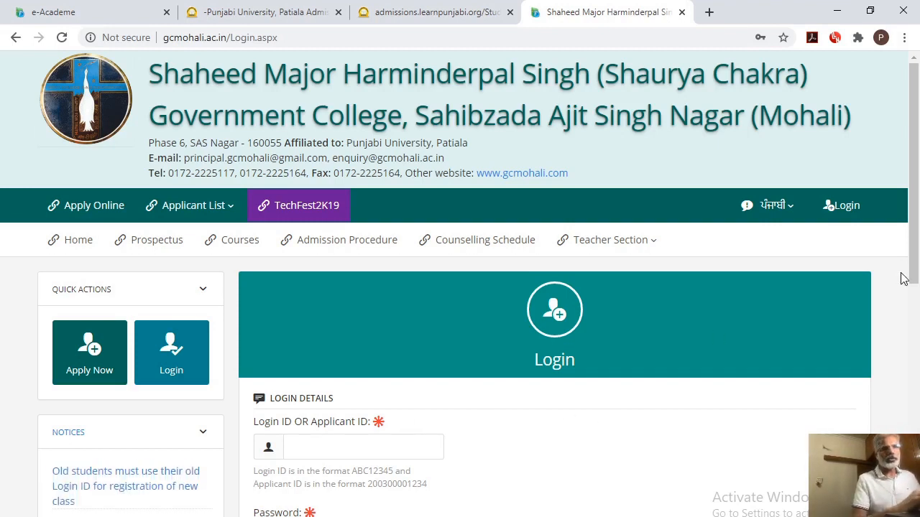
Fill in the login ID and the matching password copied from the applicant's record in the e-Academe search results
{"action": "scroll", "coordinate": [914, 246], "scroll_direction": "down", "scroll_amount": 3}
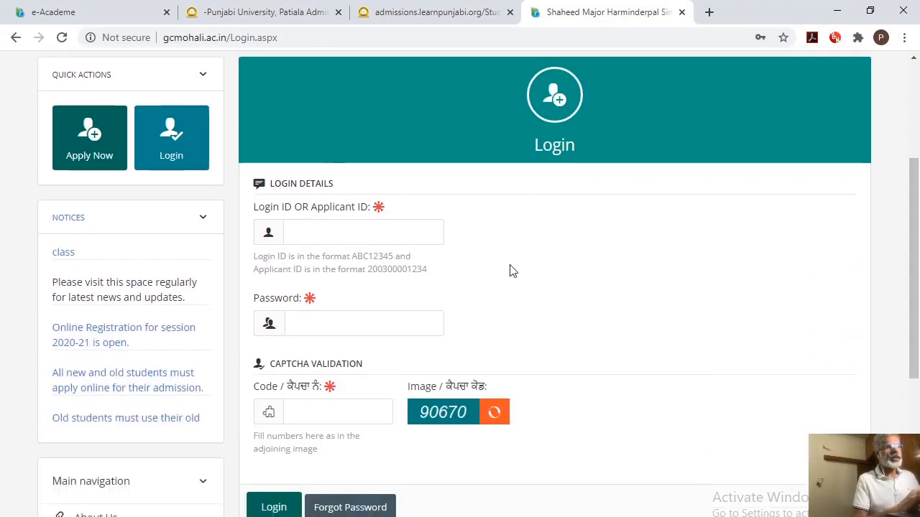
{"action": "left_click", "coordinate": [307, 232]}
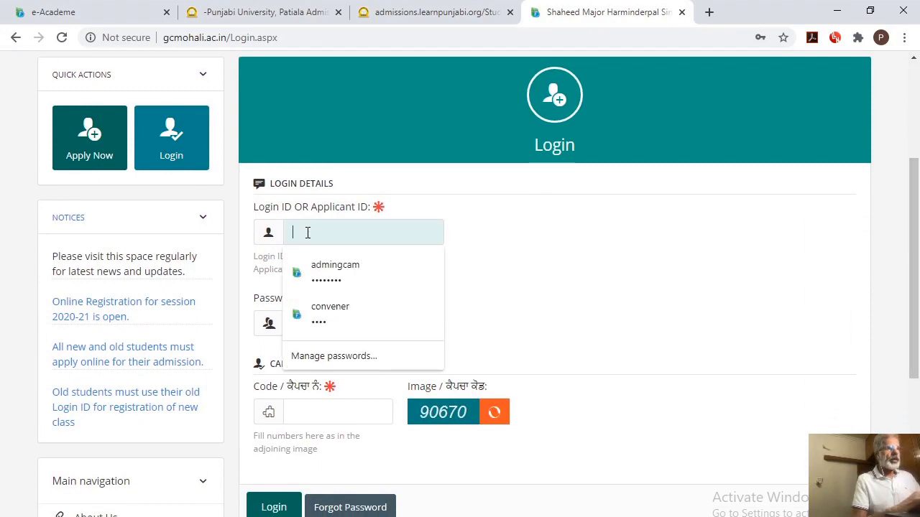
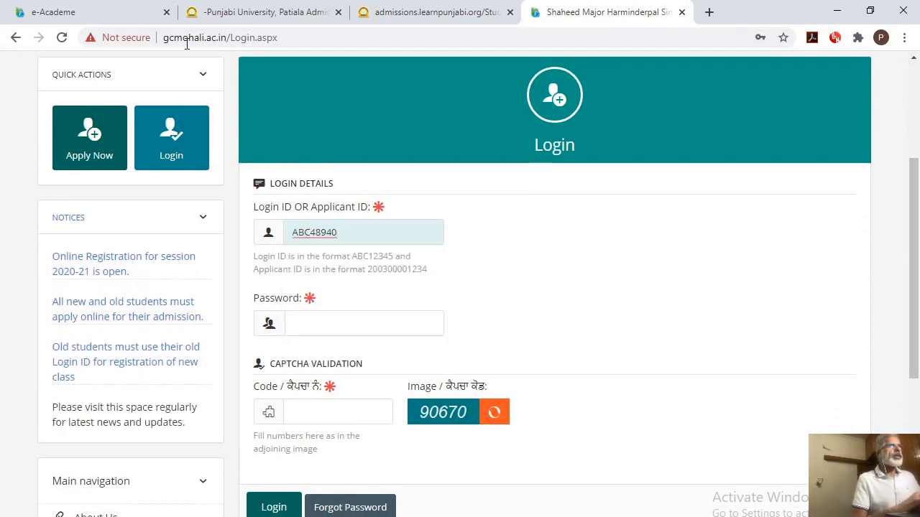
{"action": "left_click", "coordinate": [122, 20]}
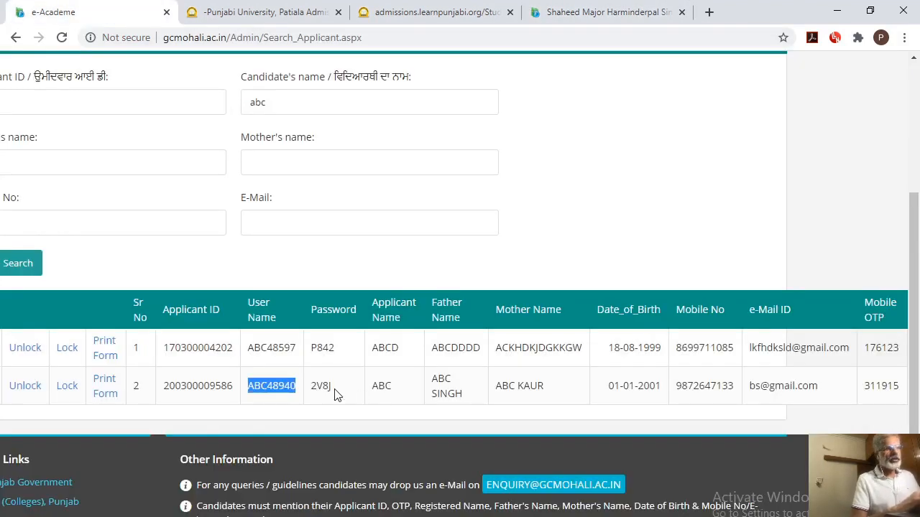
{"action": "left_click_drag", "start_coordinate": [332, 388], "coordinate": [314, 386]}
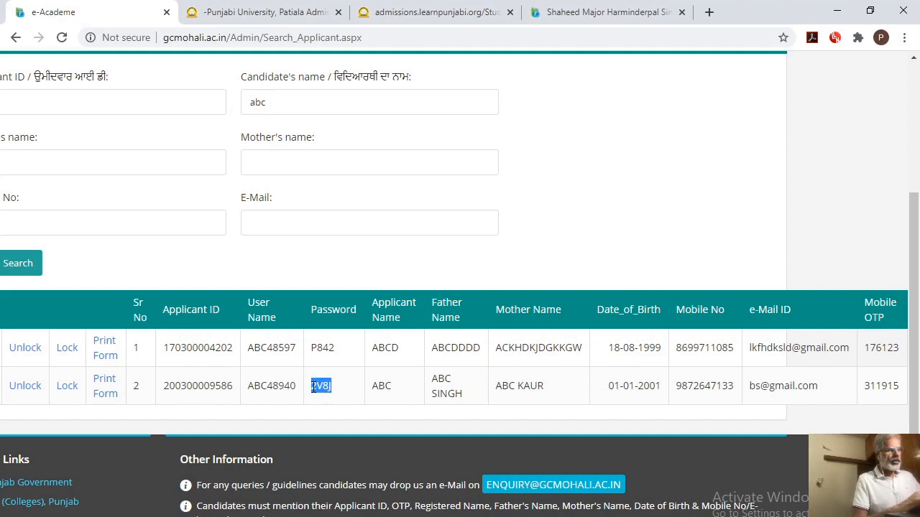
{"action": "left_click", "coordinate": [548, 16]}
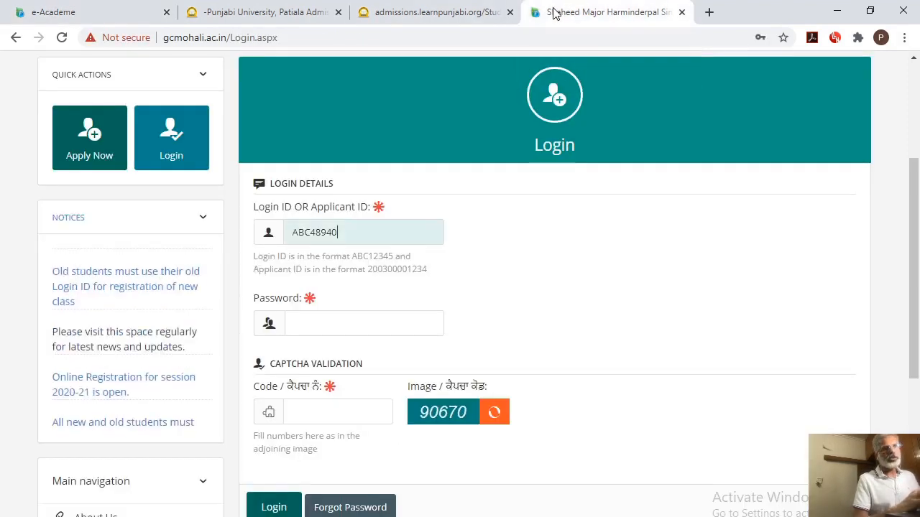
{"action": "left_click", "coordinate": [307, 323]}
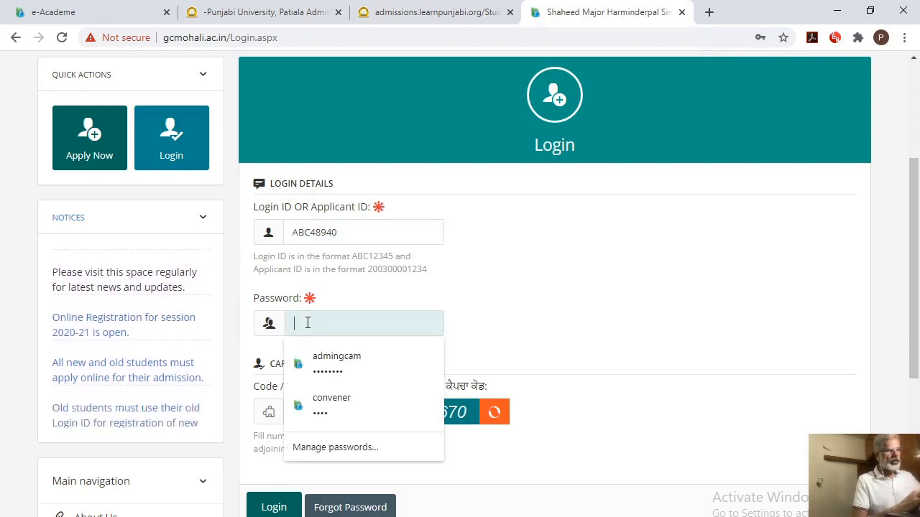
{"action": "key", "text": "ctrl+v"}
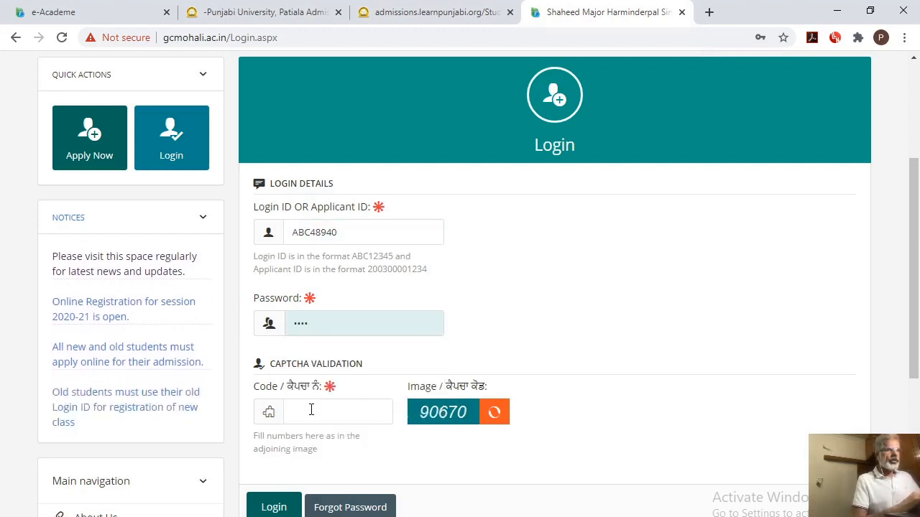
Enter the captcha code shown in the image and log in to the student account
{"action": "left_click", "coordinate": [312, 410]}
{"action": "type", "text": "9"}
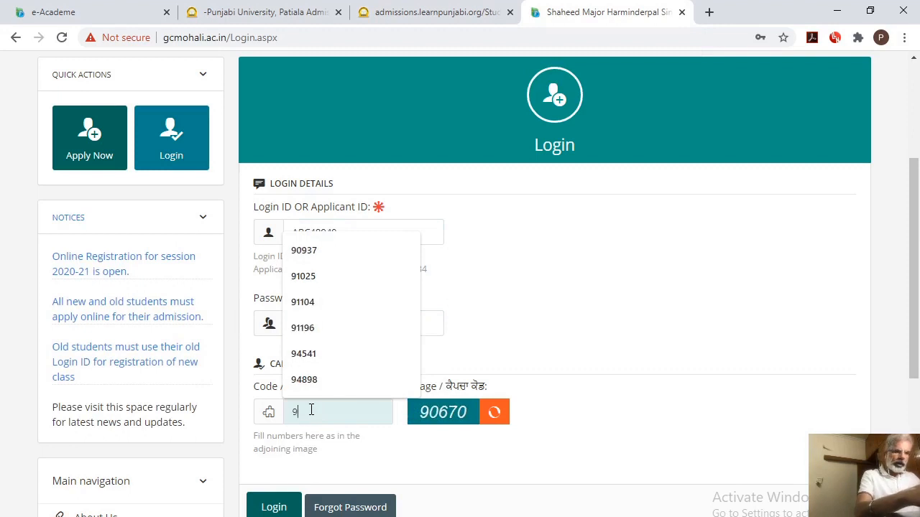
{"action": "type", "text": "0"}
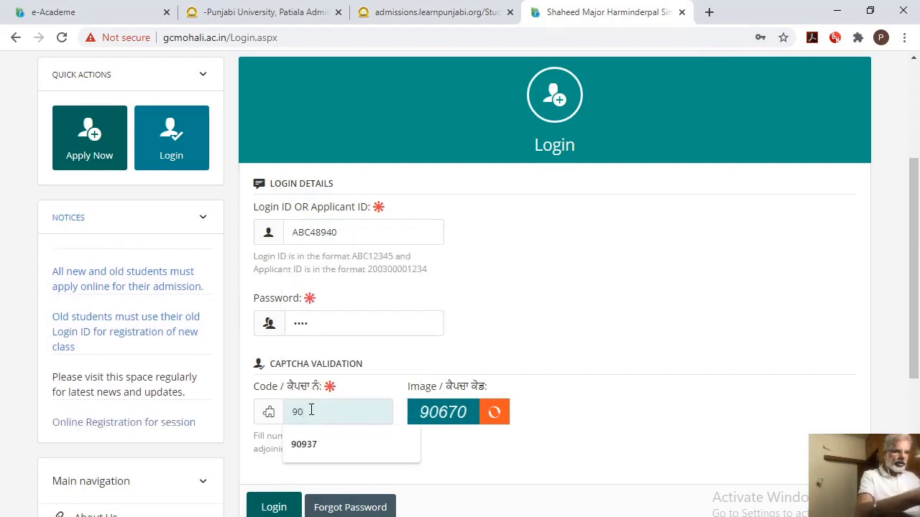
{"action": "type", "text": "670"}
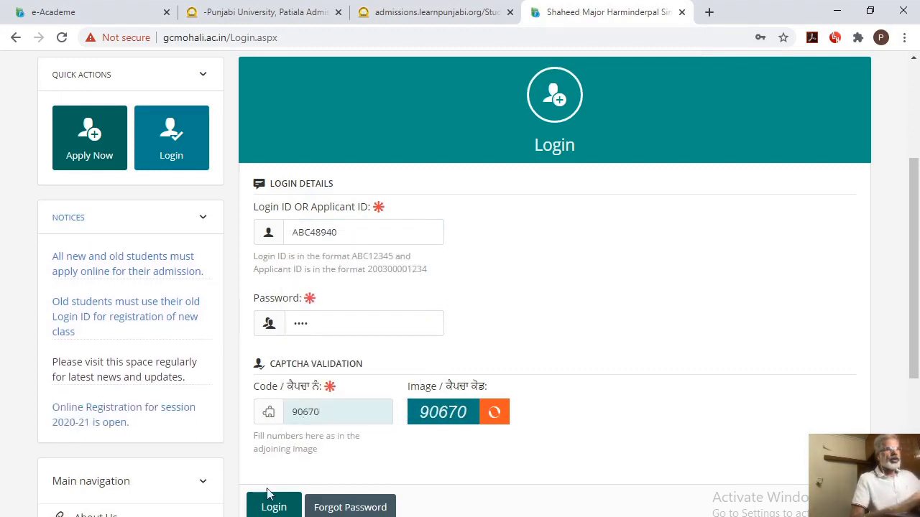
{"action": "left_click", "coordinate": [274, 508]}
{"action": "left_click", "coordinate": [274, 507]}
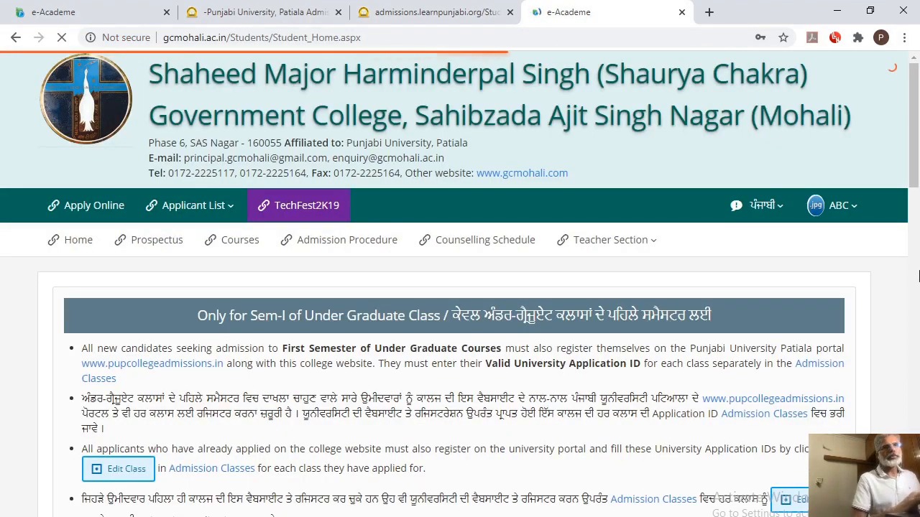
Start adding a class to the lower examination details and open the choices for its lower exam class
{"action": "left_click", "coordinate": [918, 252]}
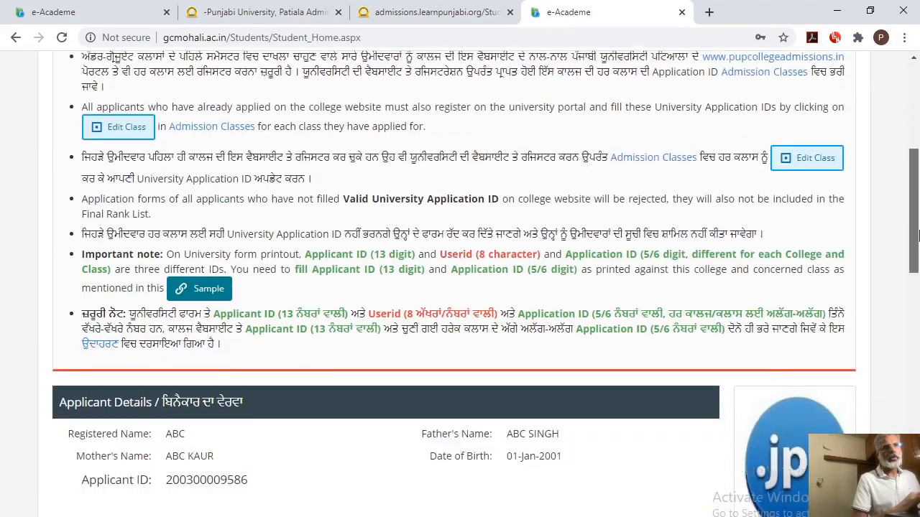
{"action": "left_click_drag", "start_coordinate": [919, 260], "coordinate": [918, 341]}
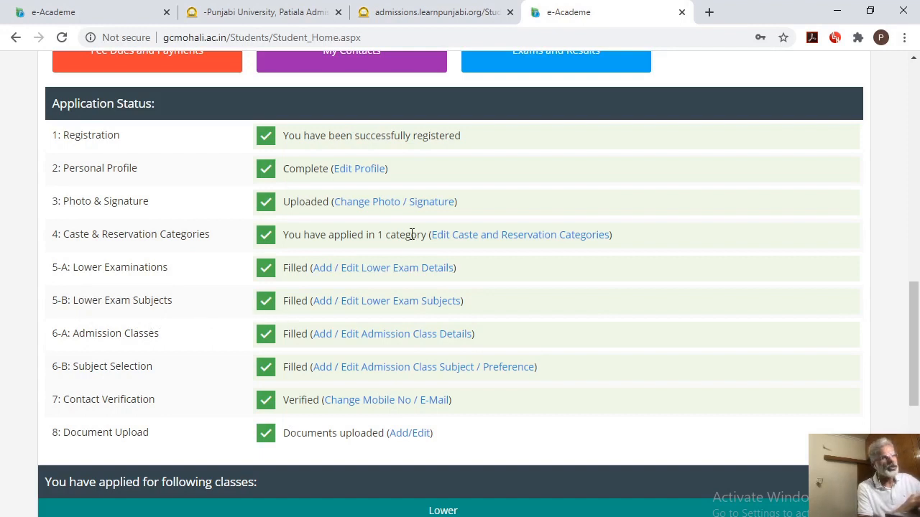
{"action": "left_click", "coordinate": [354, 271]}
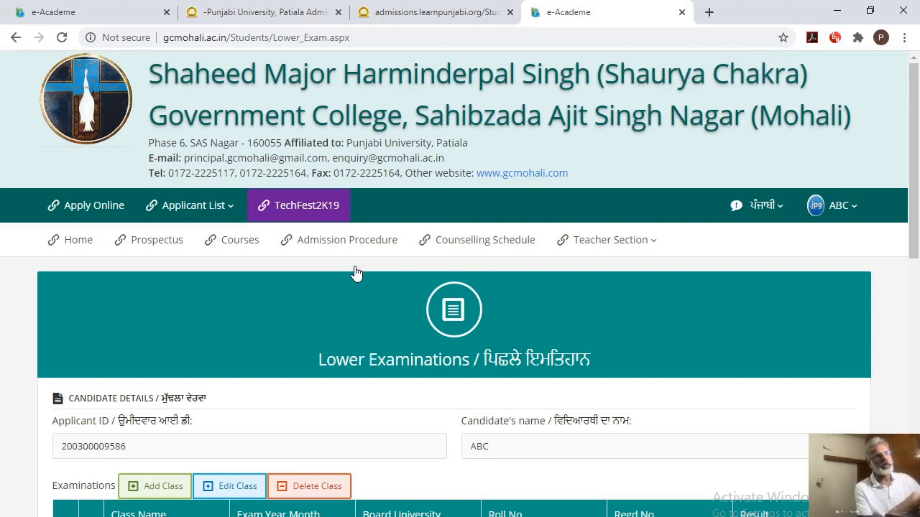
{"action": "left_click_drag", "start_coordinate": [917, 183], "coordinate": [917, 275]}
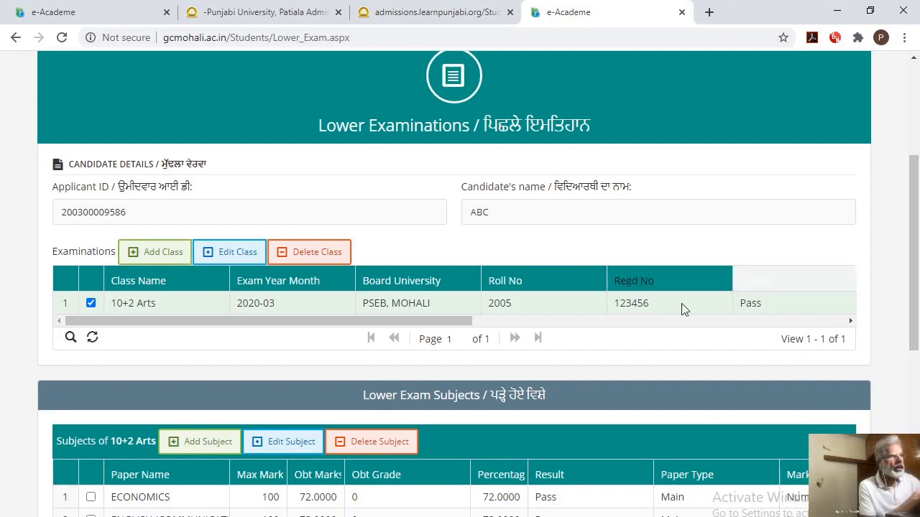
{"action": "left_click", "coordinate": [160, 257]}
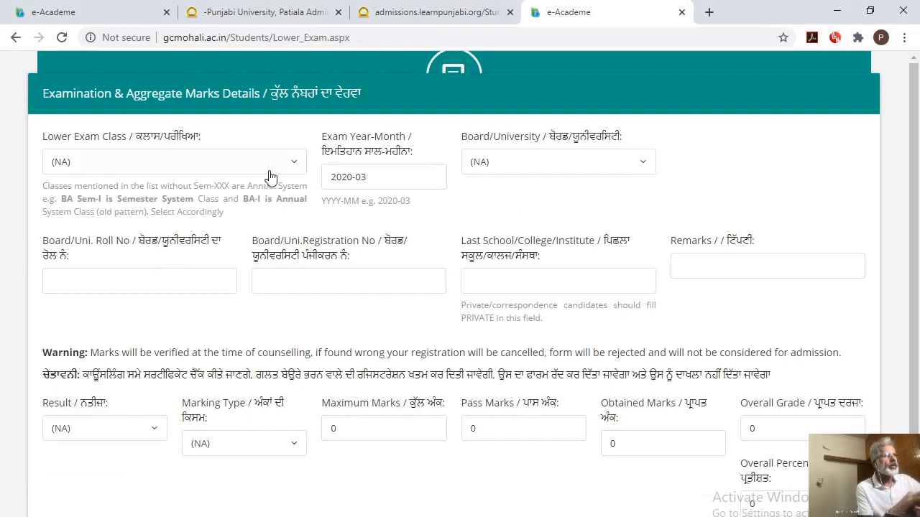
{"action": "left_click", "coordinate": [291, 165]}
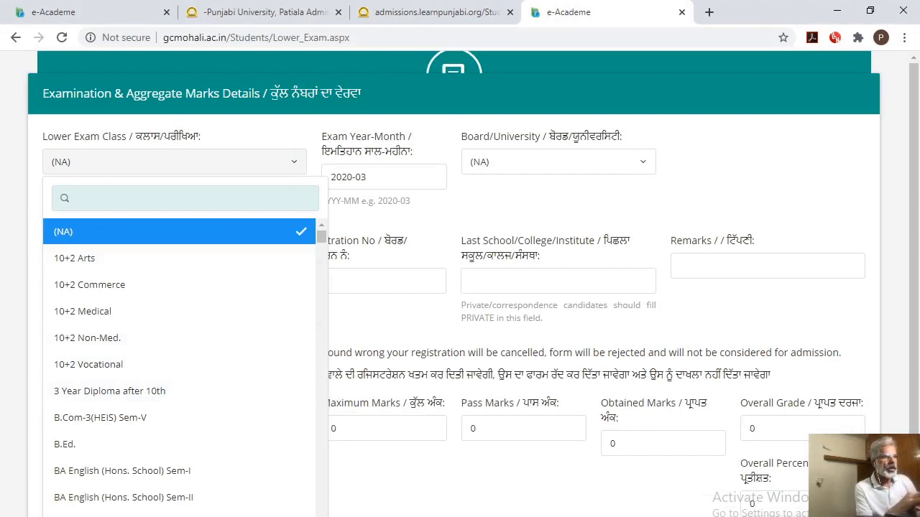
{"action": "scroll", "coordinate": [180, 359], "scroll_direction": "down", "scroll_amount": 4}
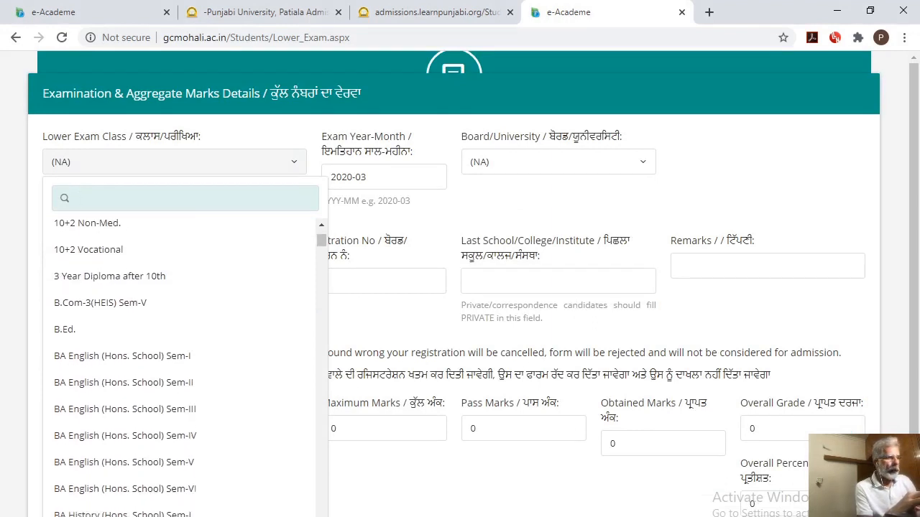
{"action": "scroll", "coordinate": [180, 359], "scroll_direction": "down", "scroll_amount": 4}
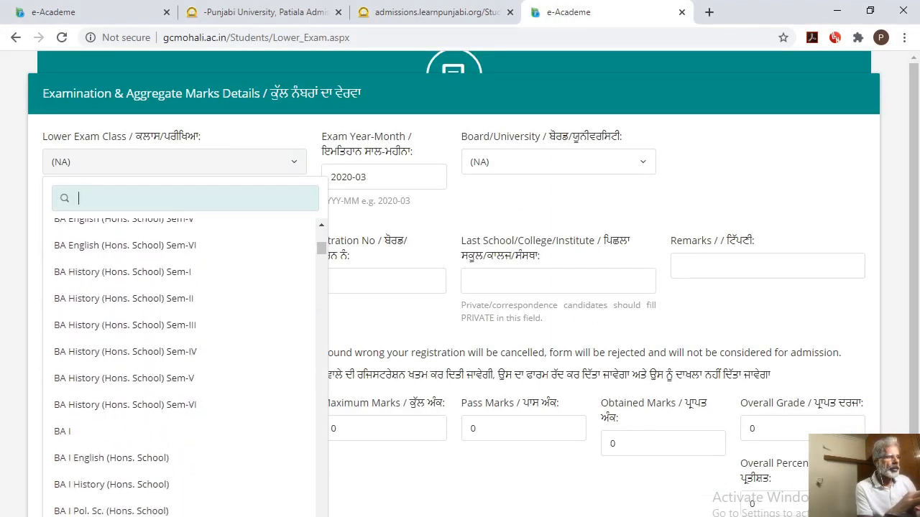
{"action": "scroll", "coordinate": [179, 359], "scroll_direction": "down", "scroll_amount": 2}
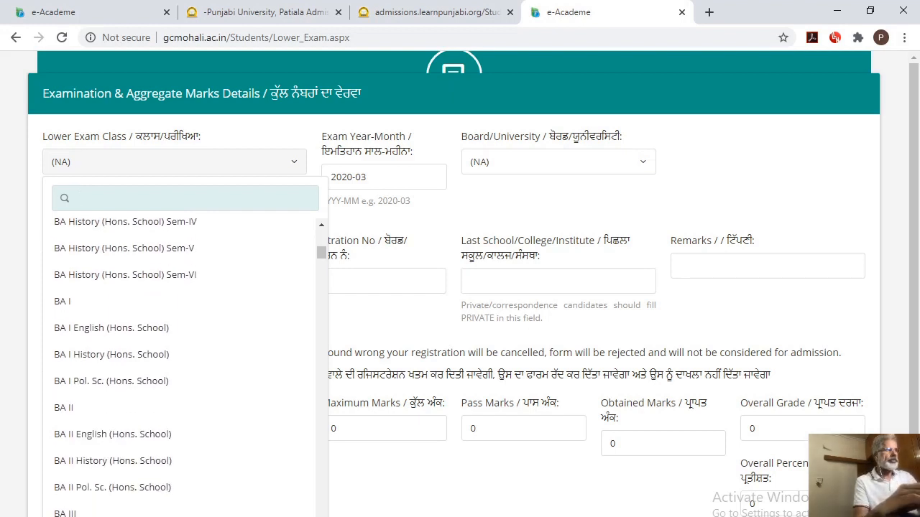
{"action": "type", "text": "B.A"}
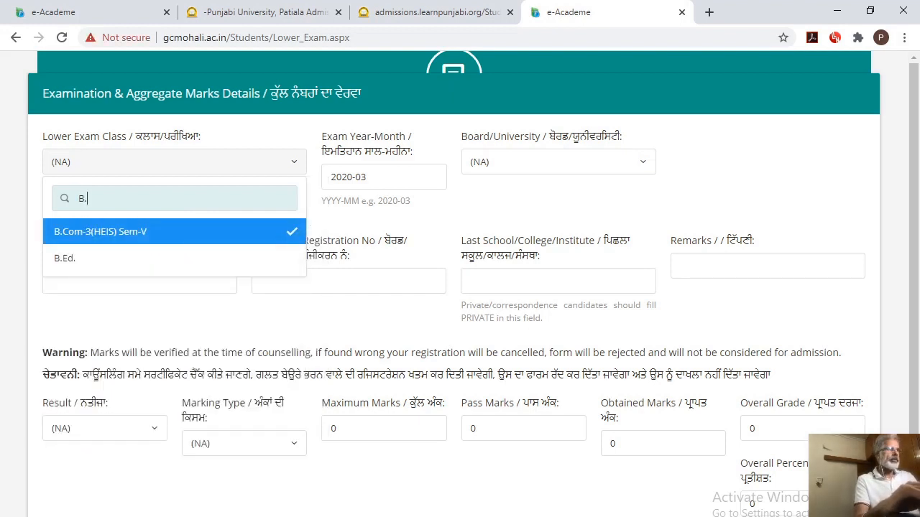
{"action": "key", "text": "BackSpace"}
{"action": "key", "text": "BackSpace"}
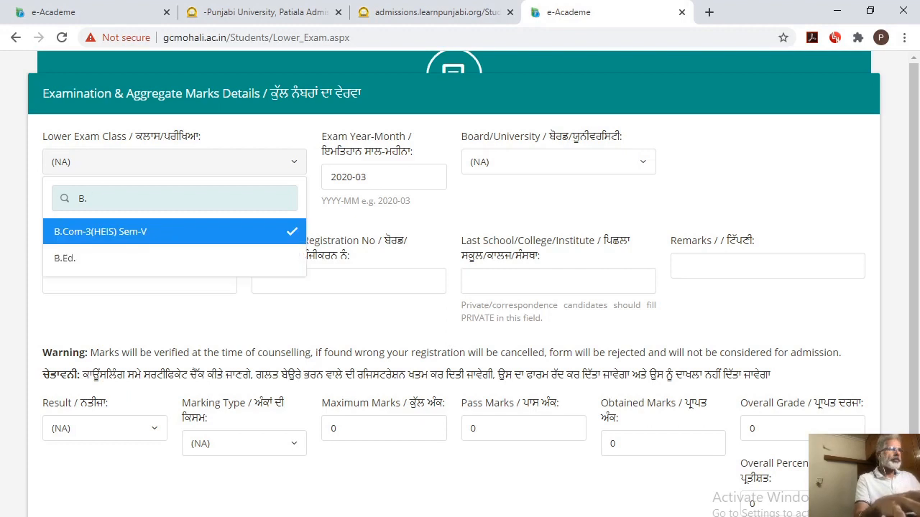
{"action": "type", "text": "A"}
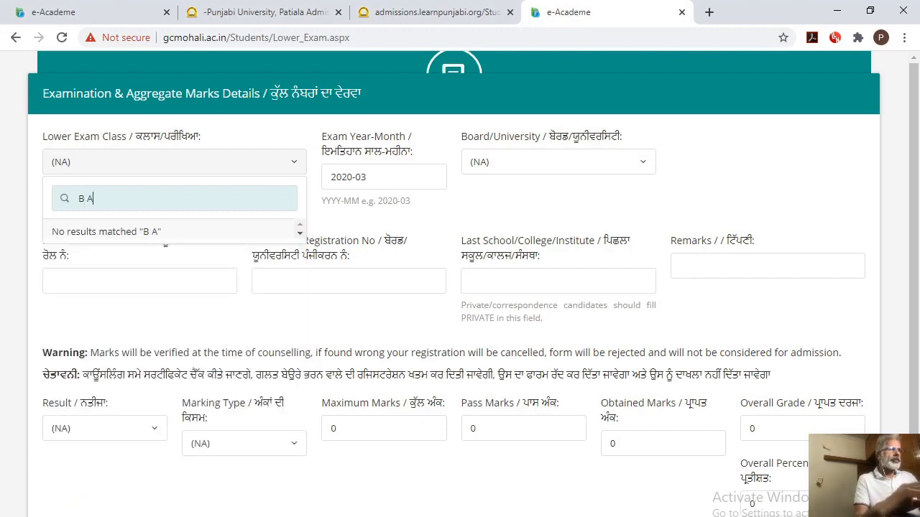
{"action": "key", "text": "BackSpace"}
{"action": "key", "text": "BackSpace"}
{"action": "key", "text": "BackSpace"}
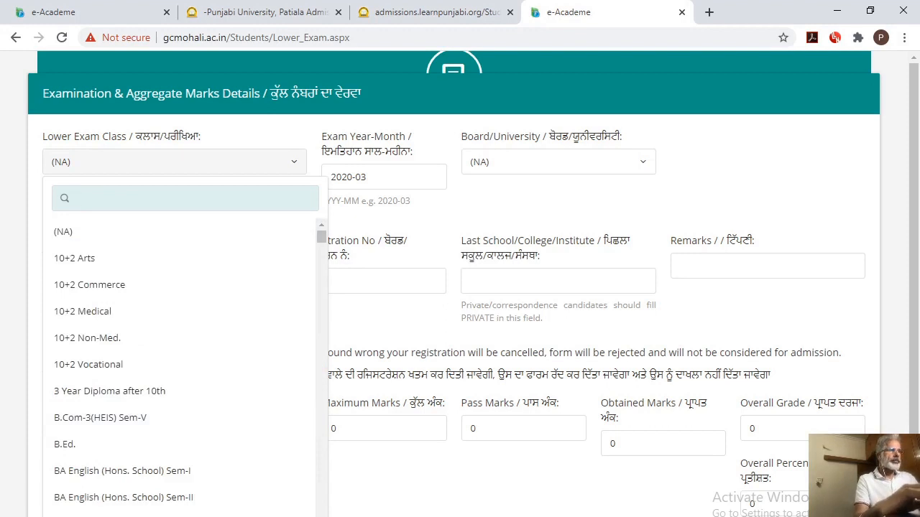
Search the lower exam classes for BA and choose BA Sem-I
{"action": "type", "text": "BA"}
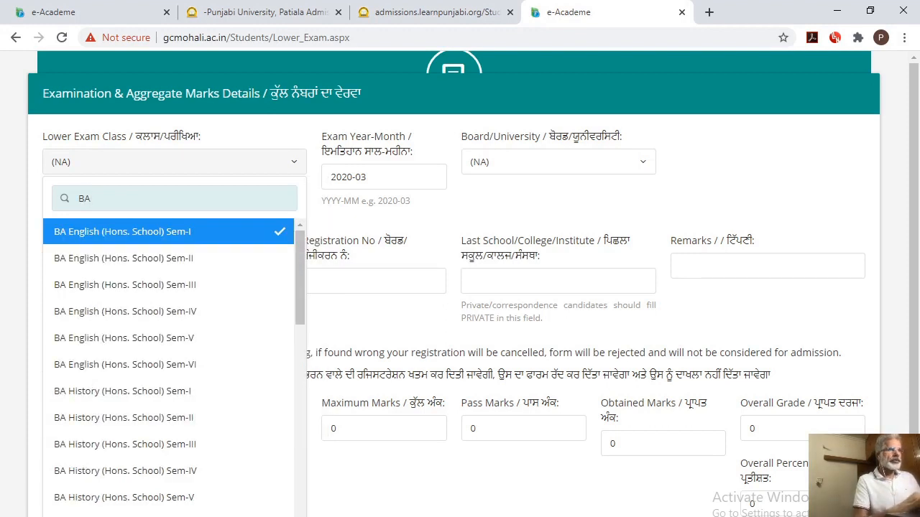
{"action": "scroll", "coordinate": [303, 353], "scroll_direction": "down", "scroll_amount": 1}
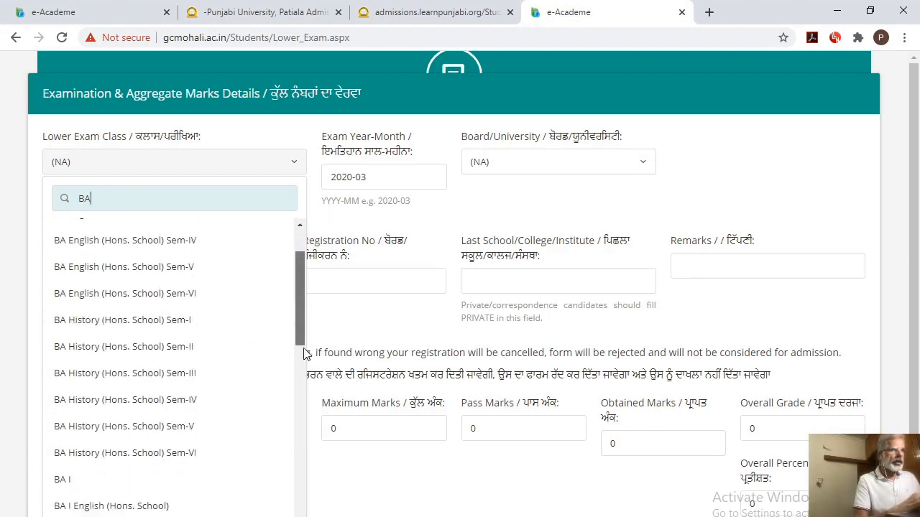
{"action": "left_click_drag", "start_coordinate": [303, 353], "coordinate": [303, 499]}
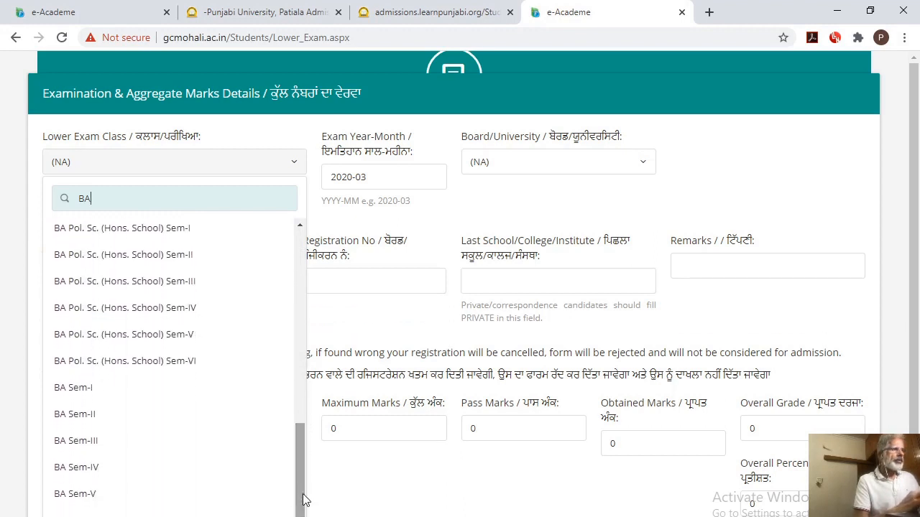
{"action": "left_click", "coordinate": [73, 390]}
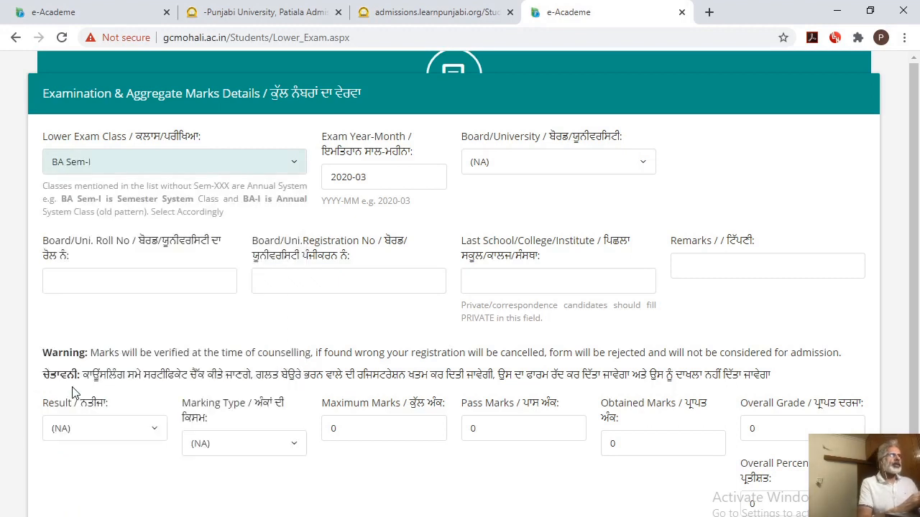
Set the exam year-month to 2019-12 and the board/university to PBI UNI, PATIALA
{"action": "left_click", "coordinate": [386, 180]}
{"action": "key", "text": "BackSpace"}
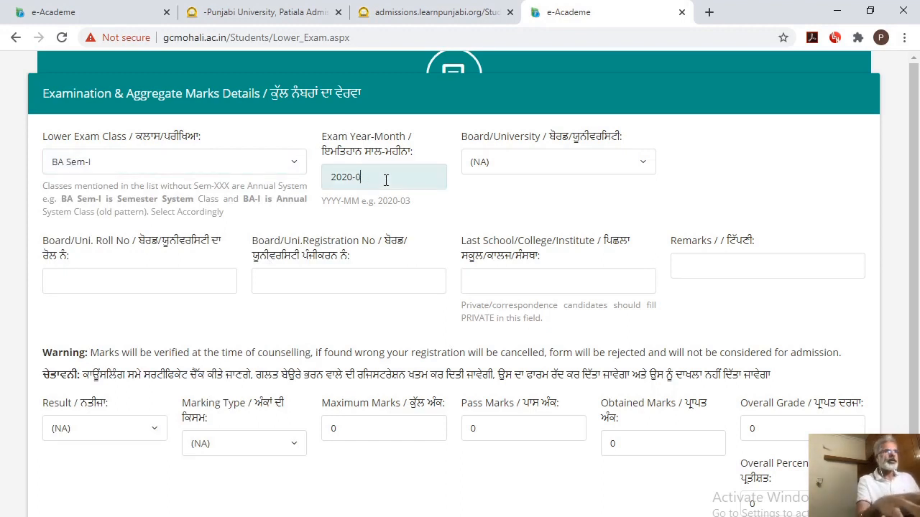
{"action": "type", "text": "12"}
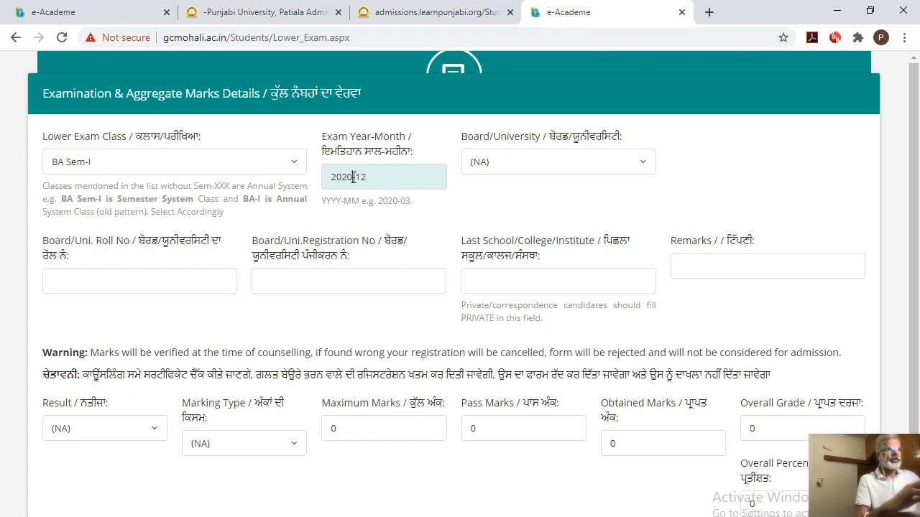
{"action": "left_click", "coordinate": [353, 177]}
{"action": "key", "text": "BackSpace"}
{"action": "key", "text": "BackSpace"}
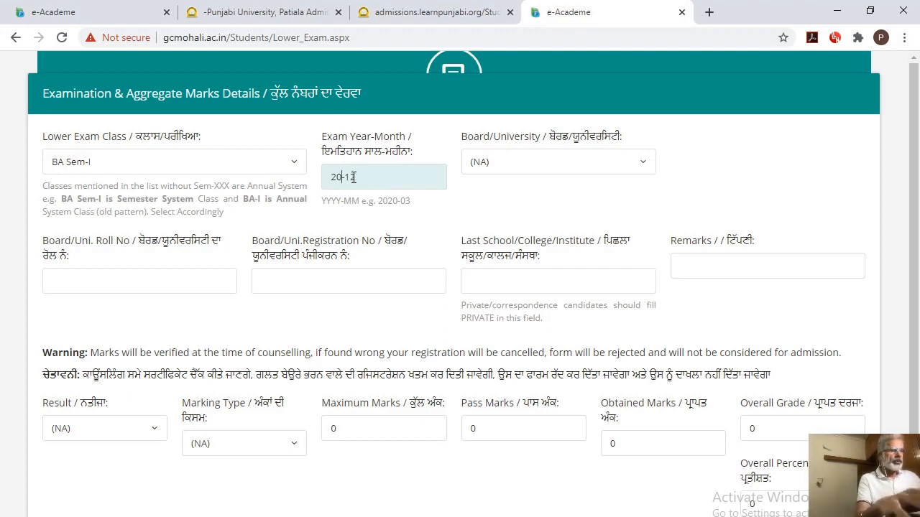
{"action": "type", "text": "19"}
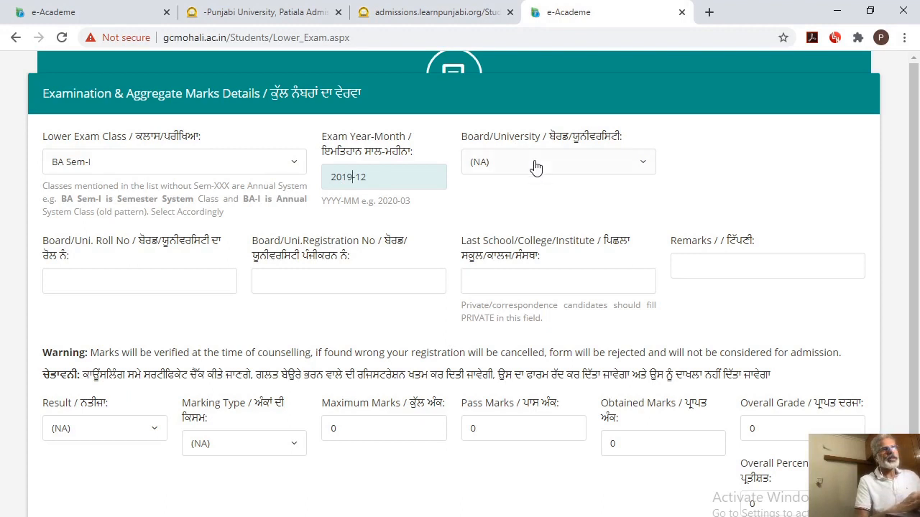
{"action": "left_click", "coordinate": [536, 167]}
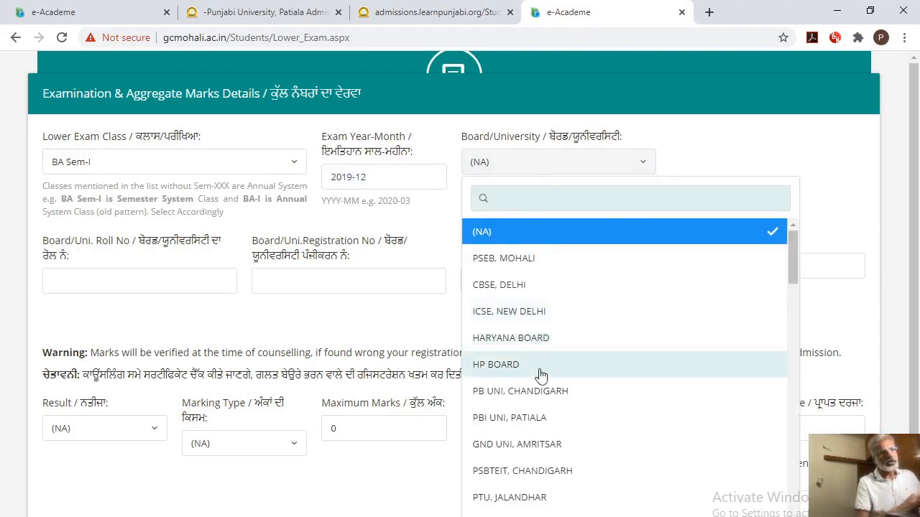
{"action": "left_click", "coordinate": [514, 422]}
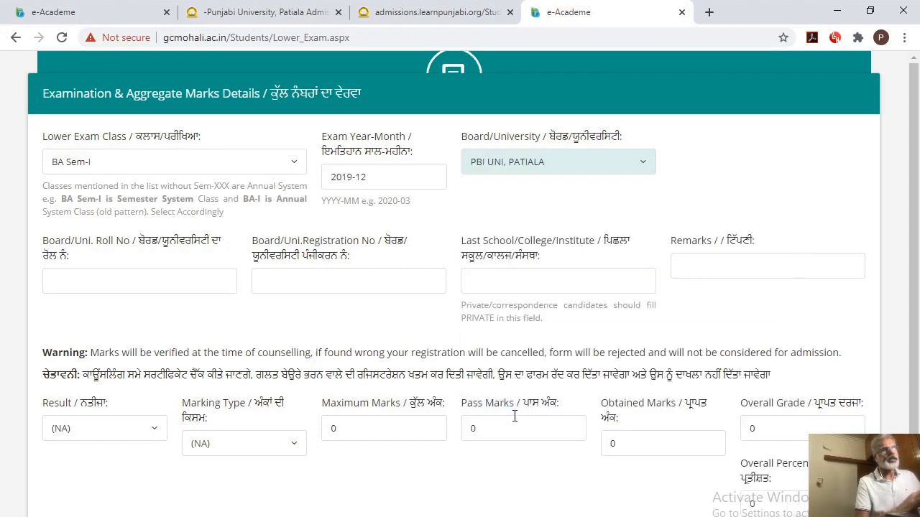
Enter the candidate's board/university roll number and registration number for the BA Sem-I exam
{"action": "left_click", "coordinate": [101, 284]}
{"action": "type", "text": "200"}
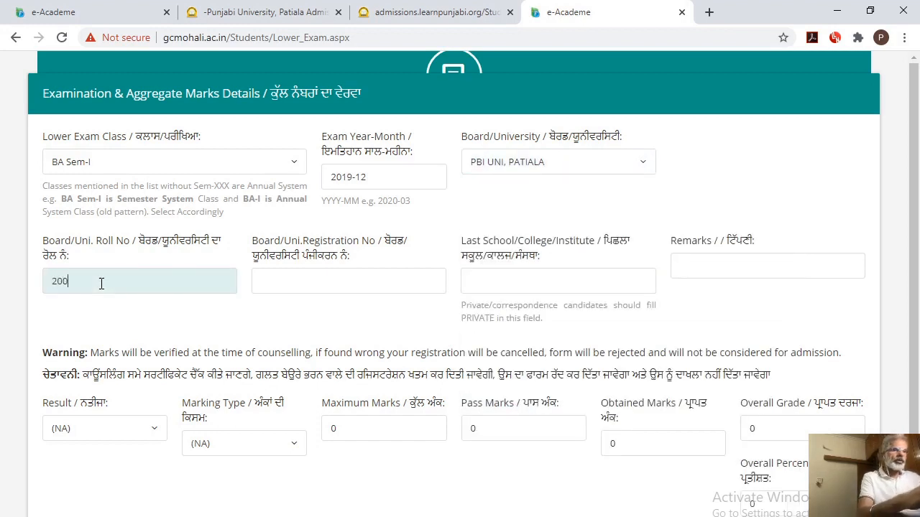
{"action": "type", "text": "5"}
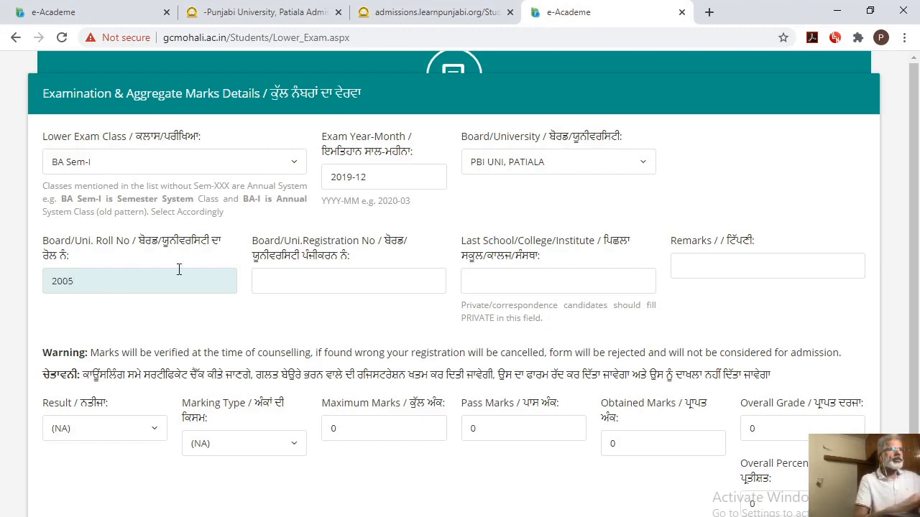
{"action": "left_click", "coordinate": [311, 284]}
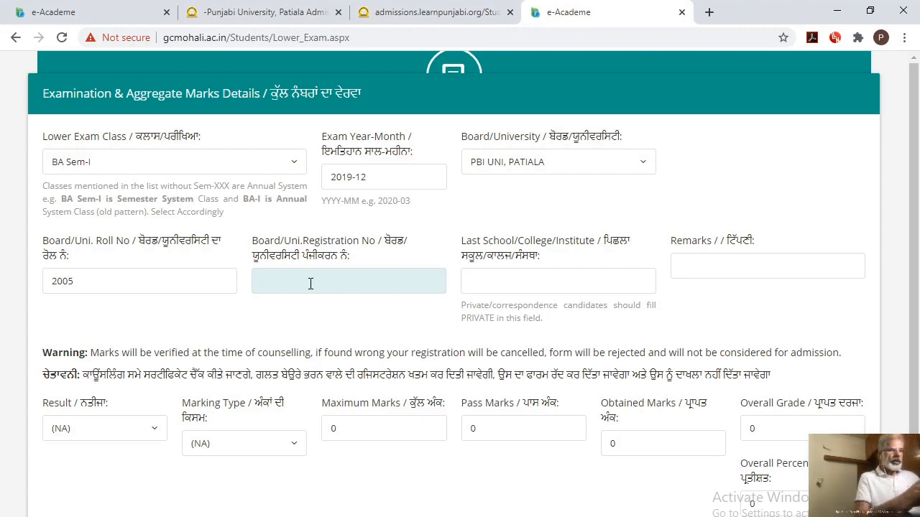
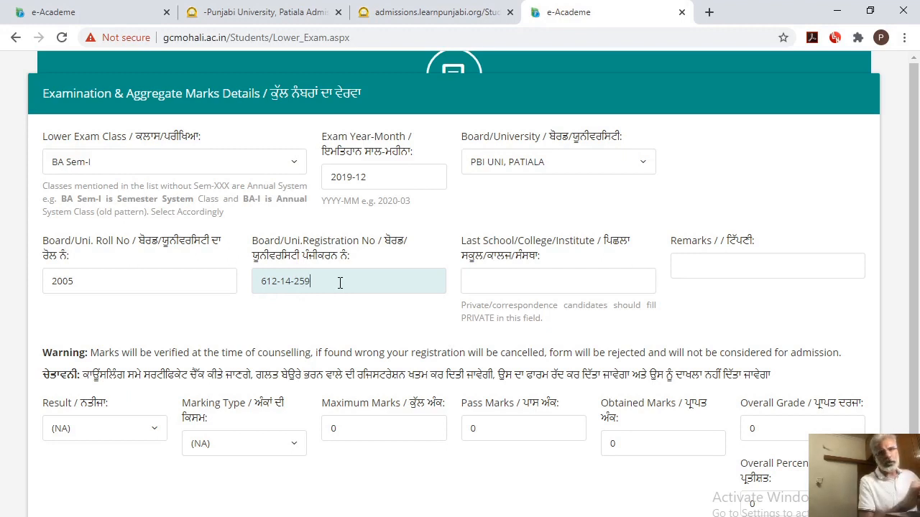
Enter Govt. College Mohali as the last school/college/institute for the BA Sem-I exam
{"action": "left_click", "coordinate": [497, 279]}
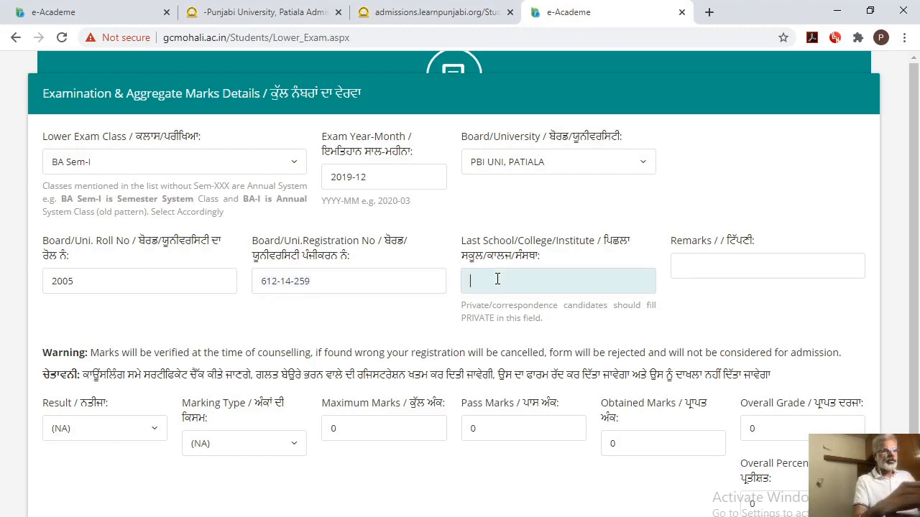
{"action": "type", "text": "Govt."}
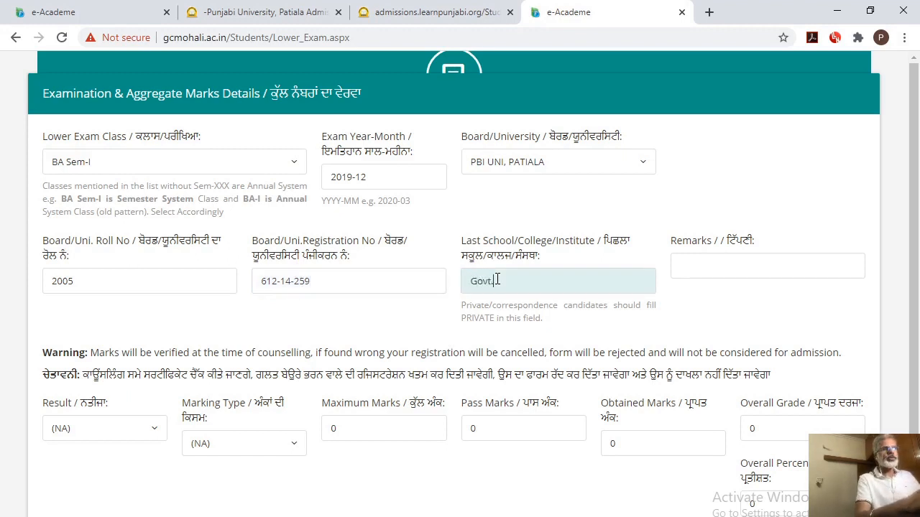
{"action": "type", "text": " College"}
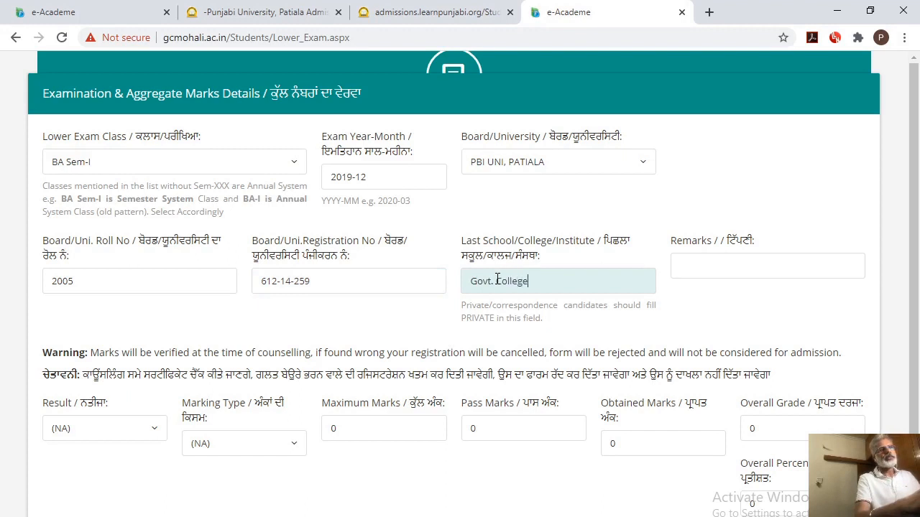
{"action": "type", "text": " Mohali"}
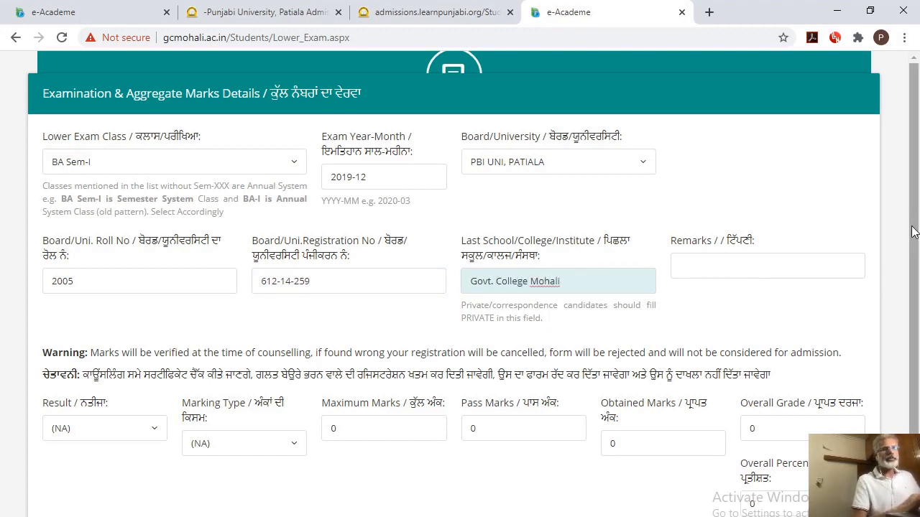
Set the BA Sem-I exam's result to Awaited and its marking type to Number
{"action": "scroll", "coordinate": [916, 287], "scroll_direction": "down", "scroll_amount": 1}
{"action": "left_click_drag", "start_coordinate": [915, 287], "coordinate": [915, 351]}
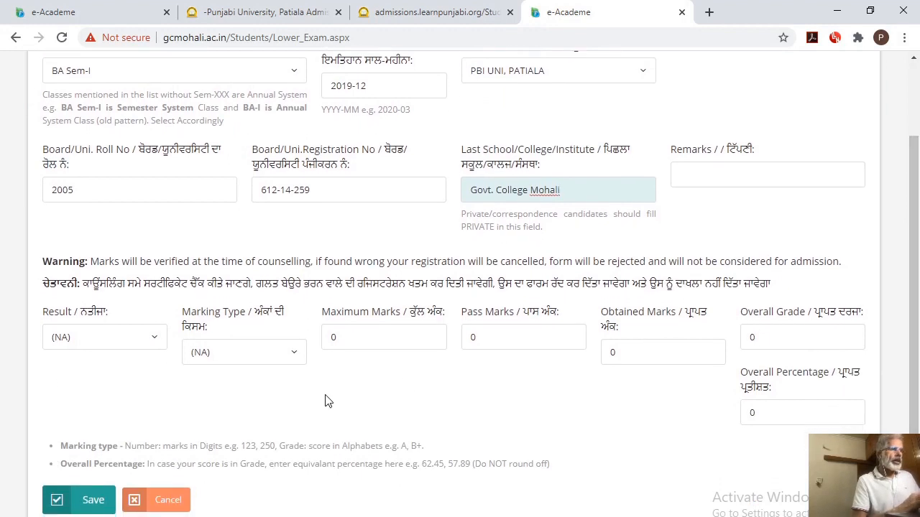
{"action": "left_click", "coordinate": [152, 340]}
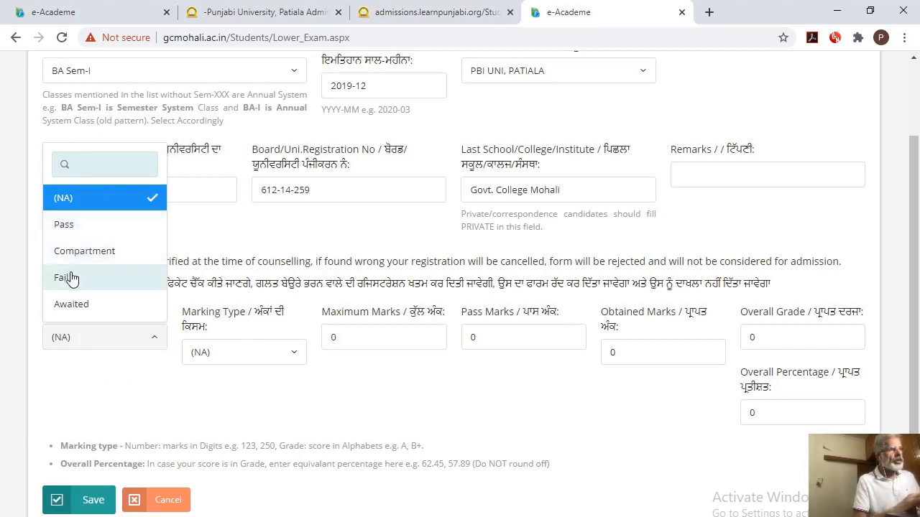
{"action": "left_click", "coordinate": [87, 307]}
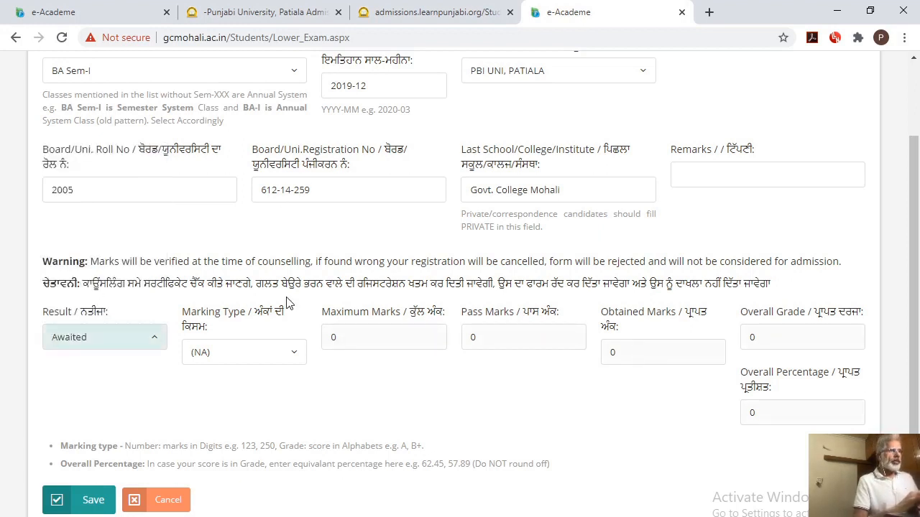
{"action": "left_click", "coordinate": [294, 357]}
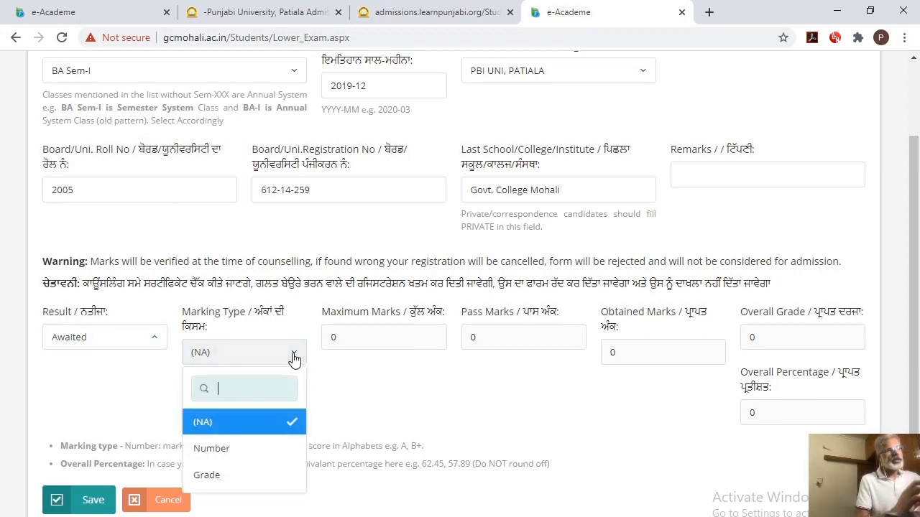
{"action": "left_click", "coordinate": [224, 452]}
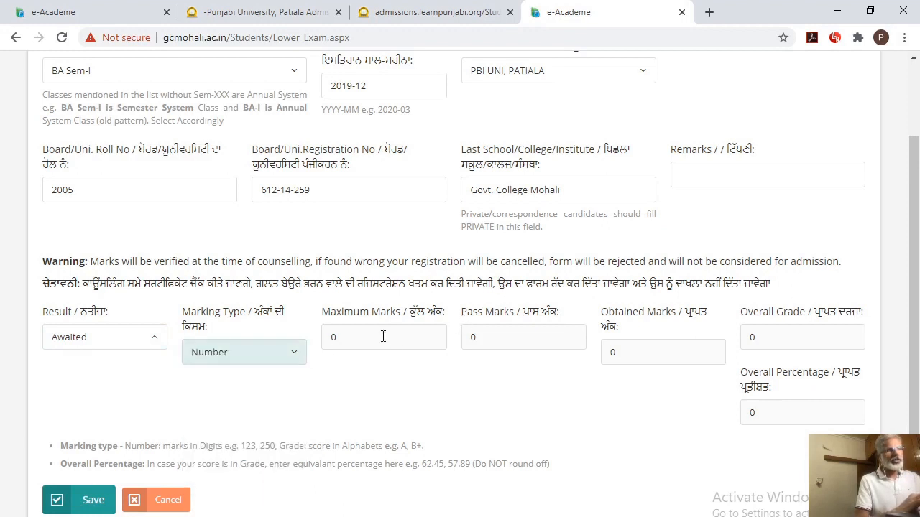
{"action": "left_click", "coordinate": [352, 334]}
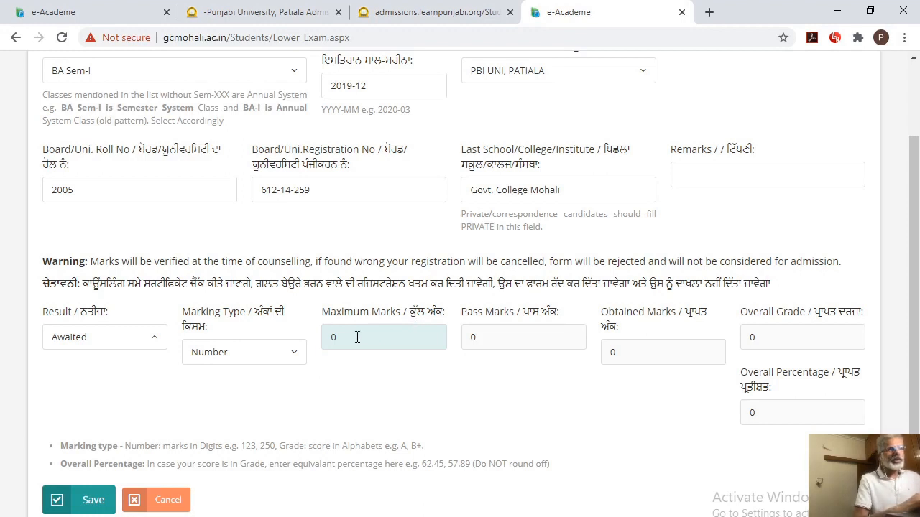
{"action": "left_click", "coordinate": [491, 329]}
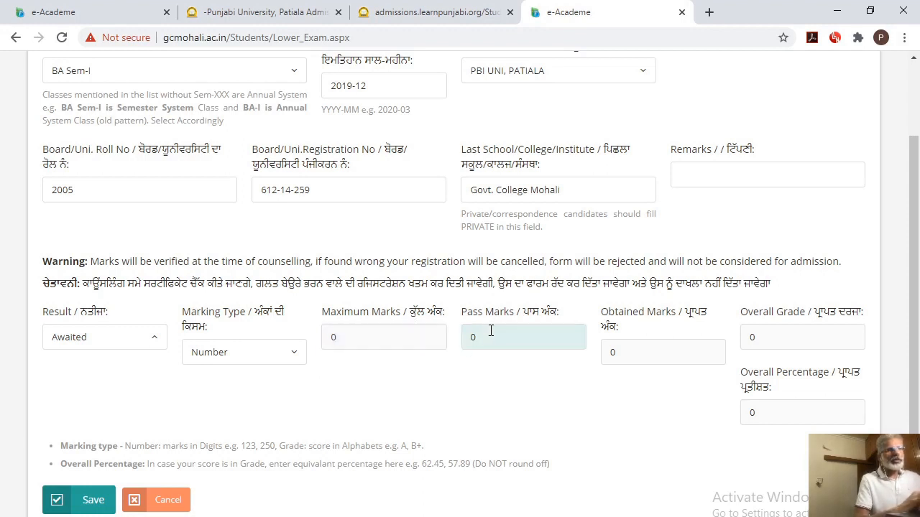
{"action": "left_click", "coordinate": [627, 364]}
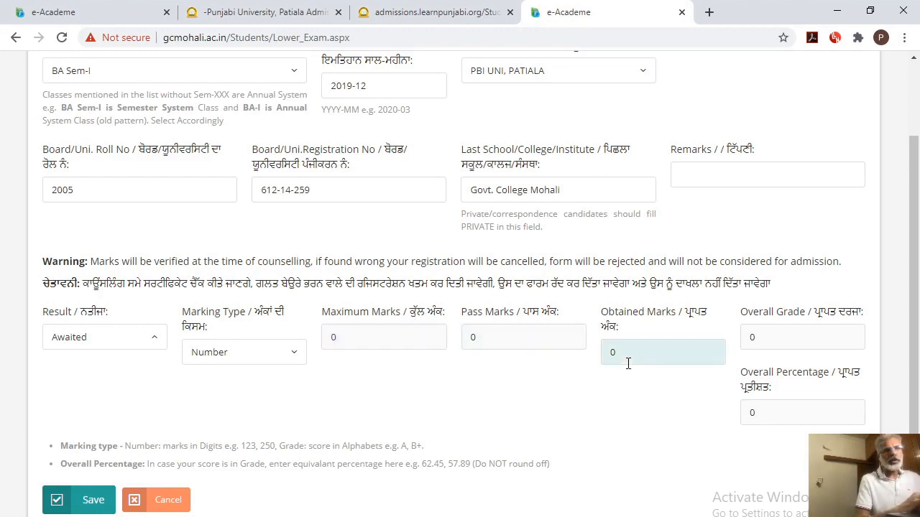
{"action": "left_click", "coordinate": [783, 340]}
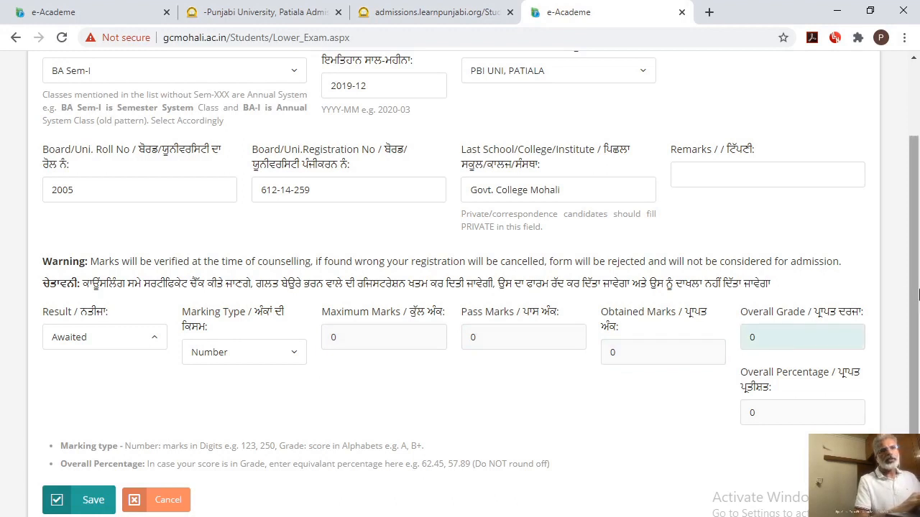
Save the BA Sem-I examination record and acknowledge the save message
{"action": "scroll", "coordinate": [919, 295], "scroll_direction": "down", "scroll_amount": 1}
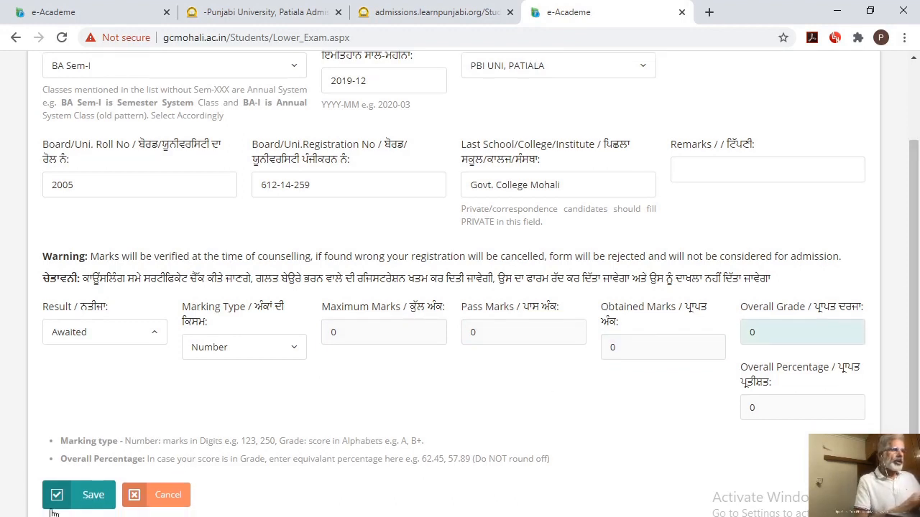
{"action": "left_click", "coordinate": [84, 494]}
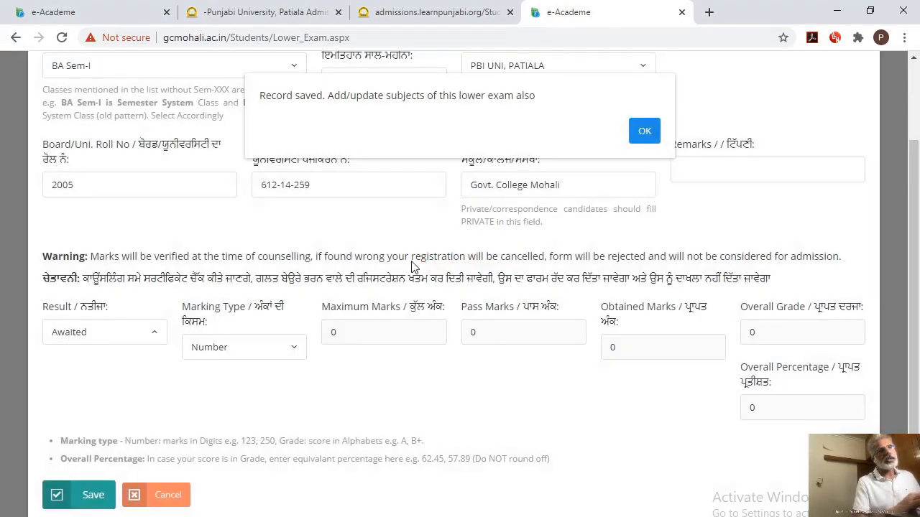
{"action": "left_click", "coordinate": [640, 133]}
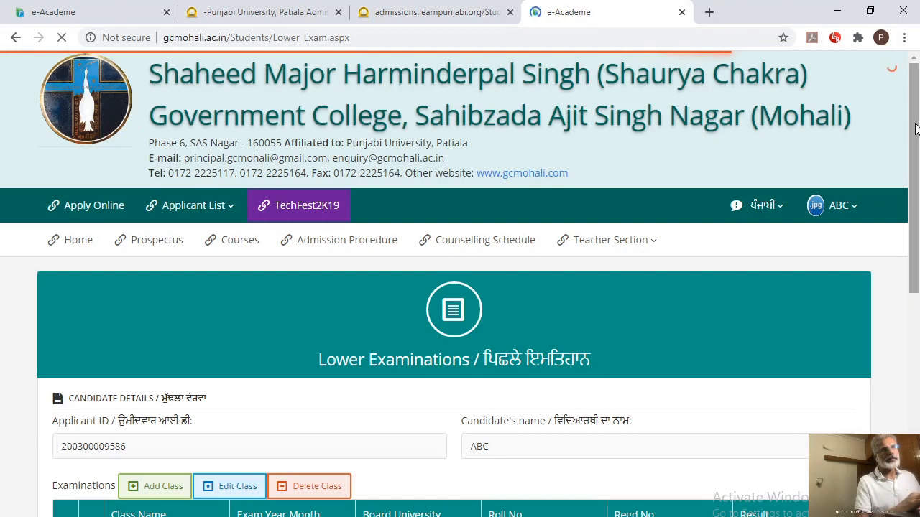
Select BA Sem-I in the examinations list and open a new subject entry for it
{"action": "left_click_drag", "start_coordinate": [915, 128], "coordinate": [919, 309]}
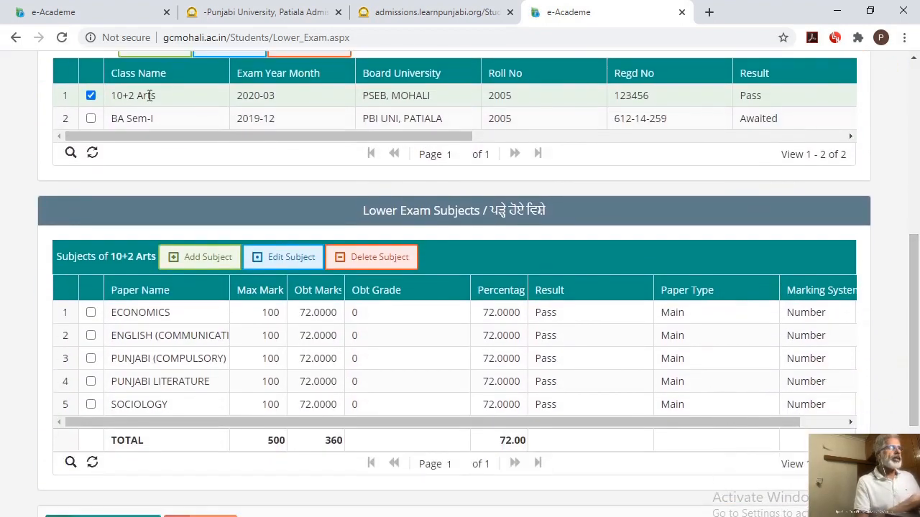
{"action": "left_click", "coordinate": [91, 119]}
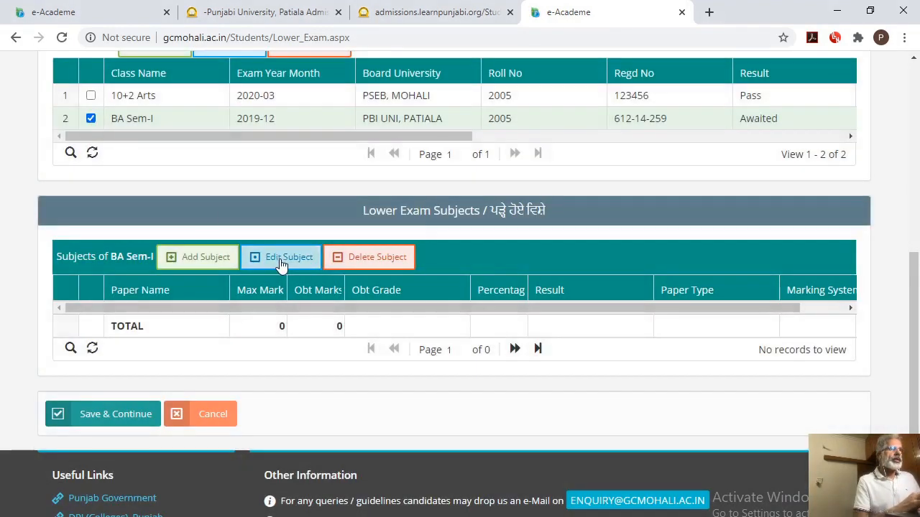
{"action": "left_click", "coordinate": [204, 260]}
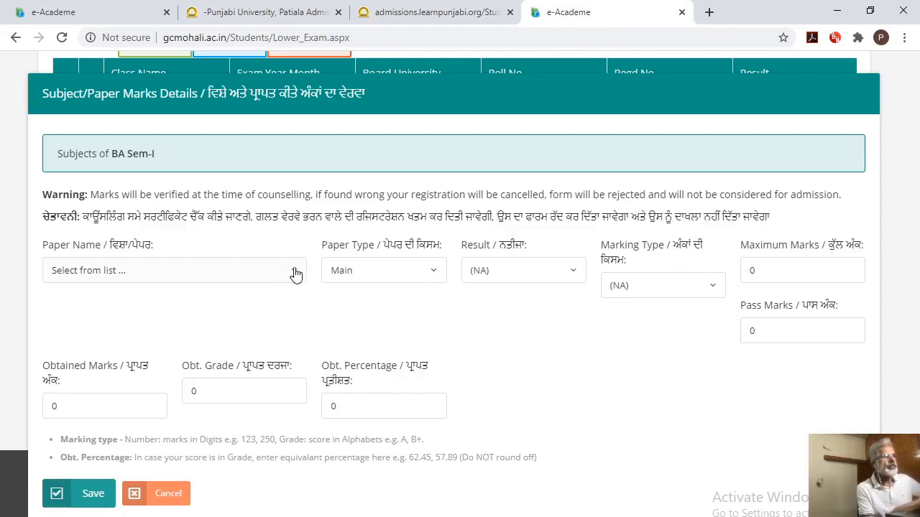
Select BA Sem-I among the lower examinations and bring up its list of subjects
{"action": "left_click_drag", "start_coordinate": [913, 190], "coordinate": [913, 276]}
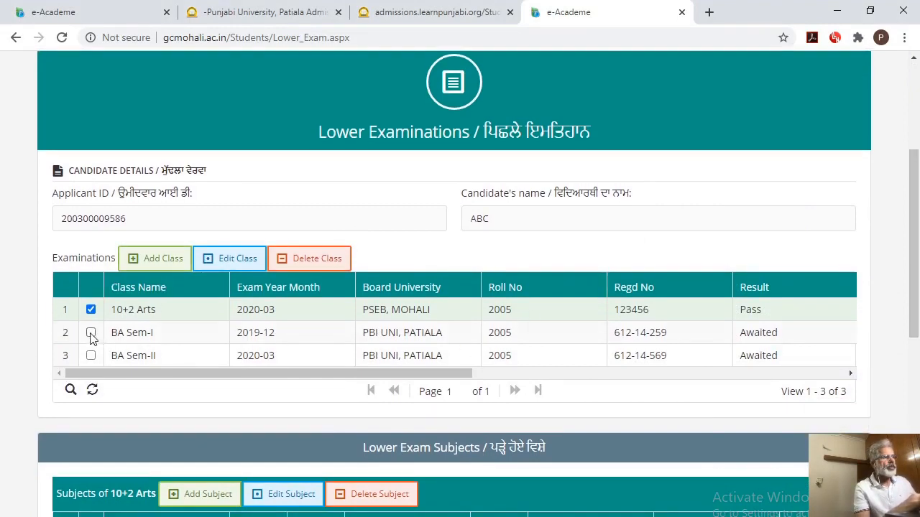
{"action": "left_click", "coordinate": [90, 333]}
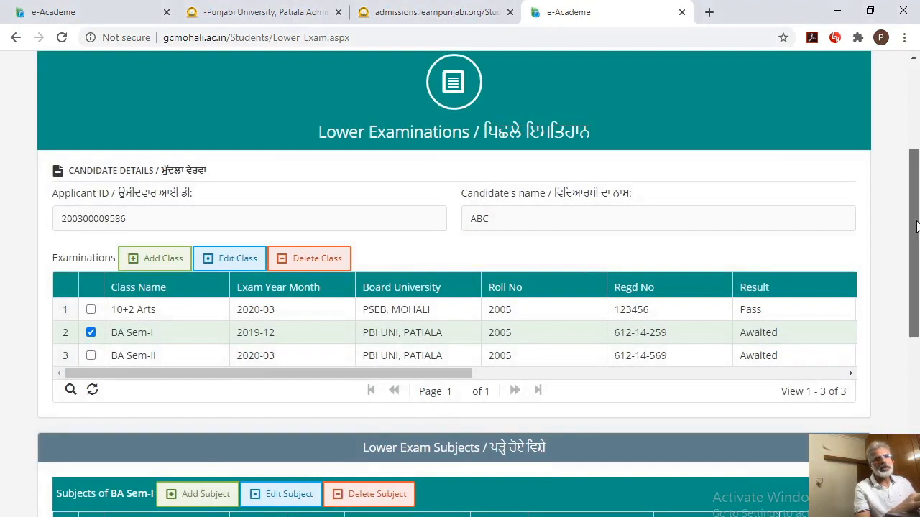
{"action": "left_click_drag", "start_coordinate": [918, 230], "coordinate": [918, 316]}
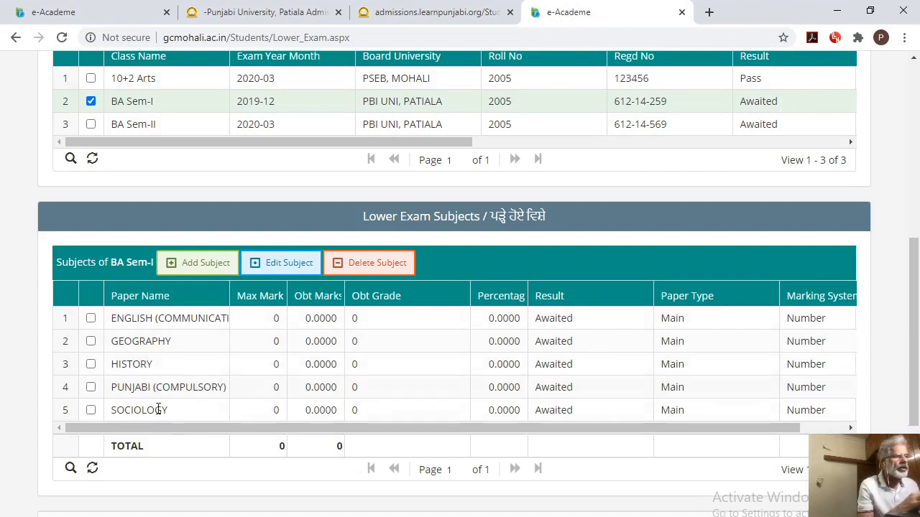
Start a new subject for BA Sem-I, search the papers for Eng and choose ENGLISH (COMMUNICATION SKILLS)
{"action": "left_click", "coordinate": [200, 264]}
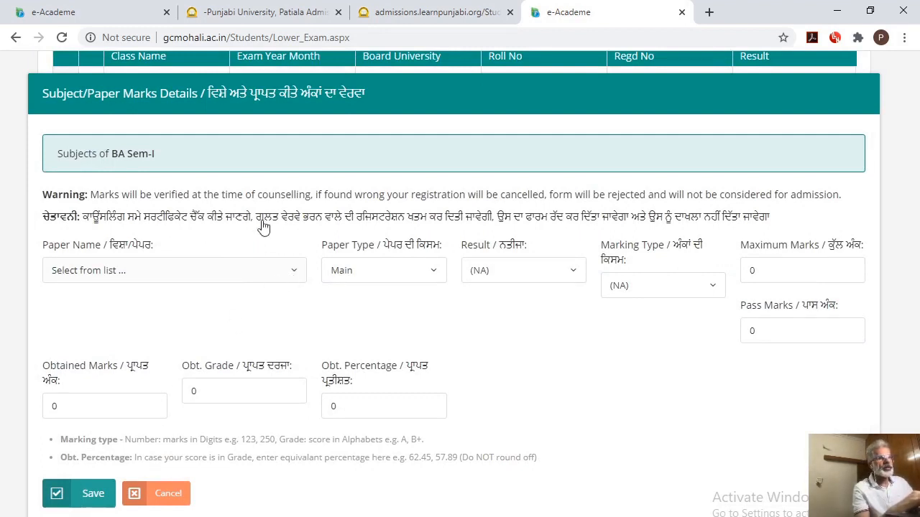
{"action": "left_click", "coordinate": [222, 282]}
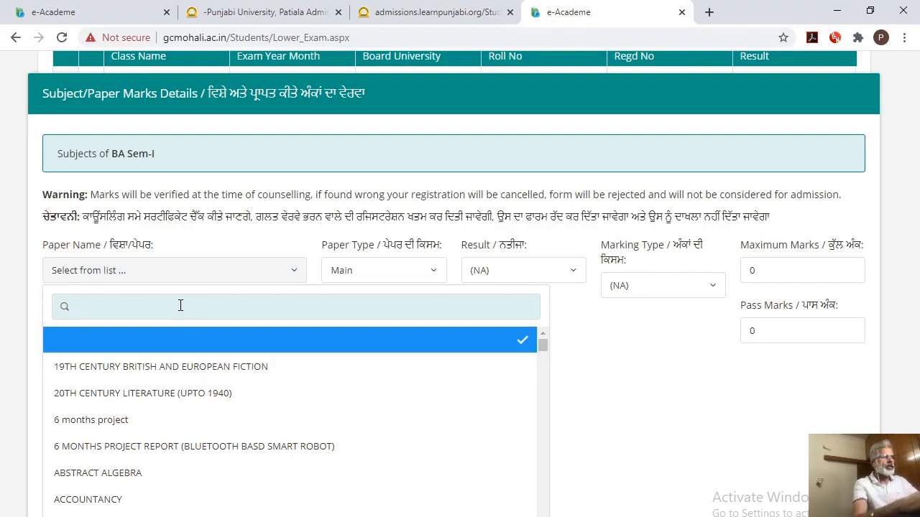
{"action": "type", "text": "Eng"}
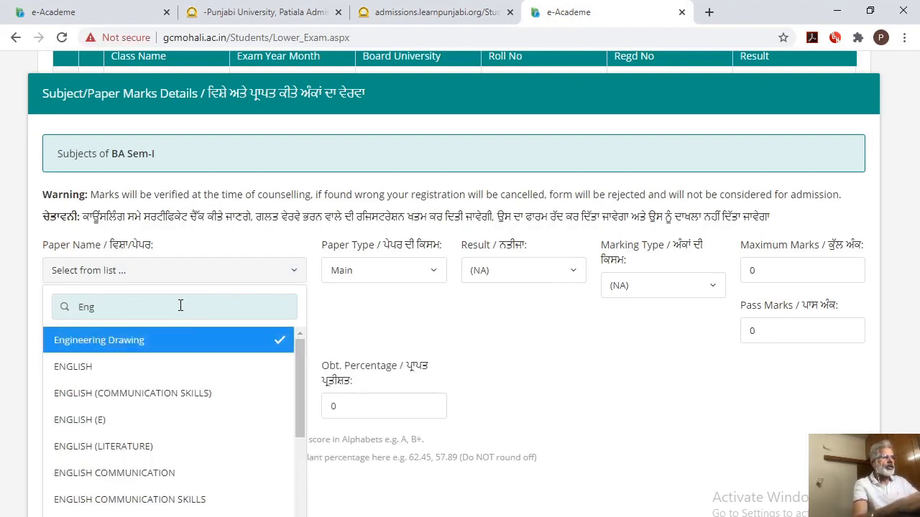
{"action": "left_click", "coordinate": [155, 395]}
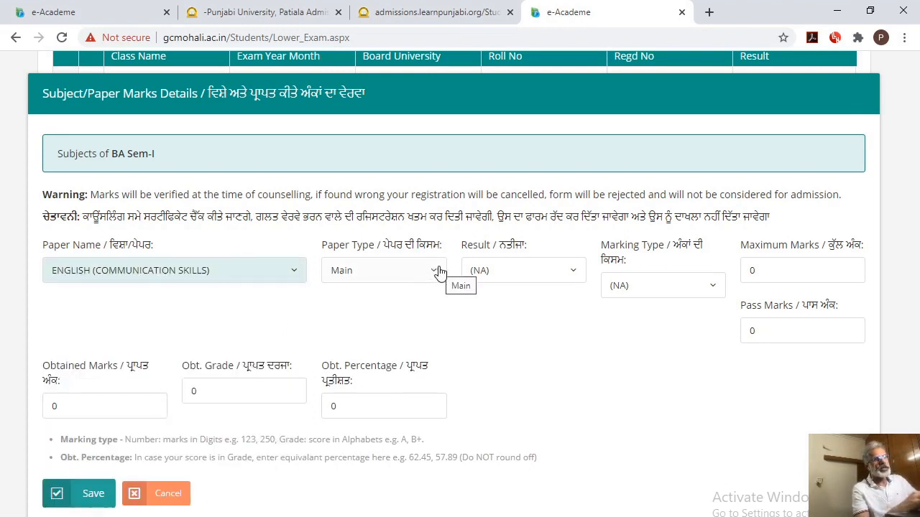
{"action": "left_click", "coordinate": [546, 270]}
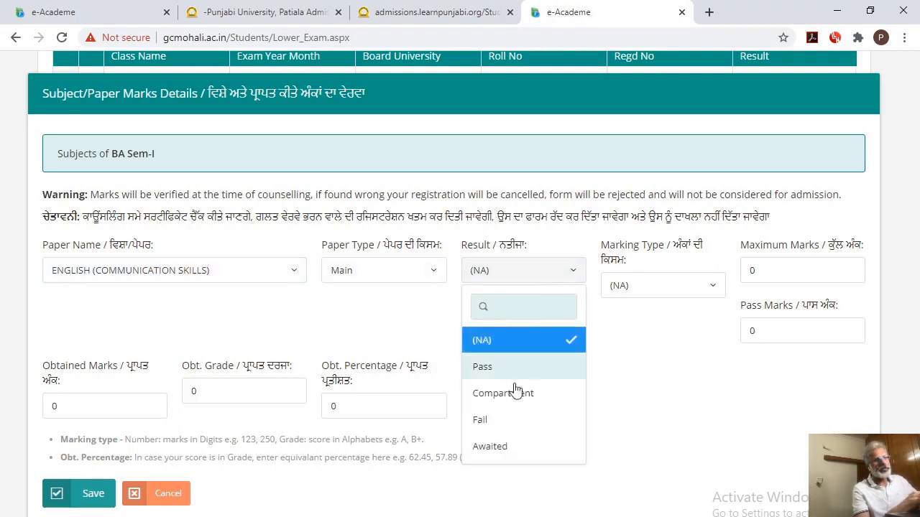
{"action": "left_click", "coordinate": [496, 447]}
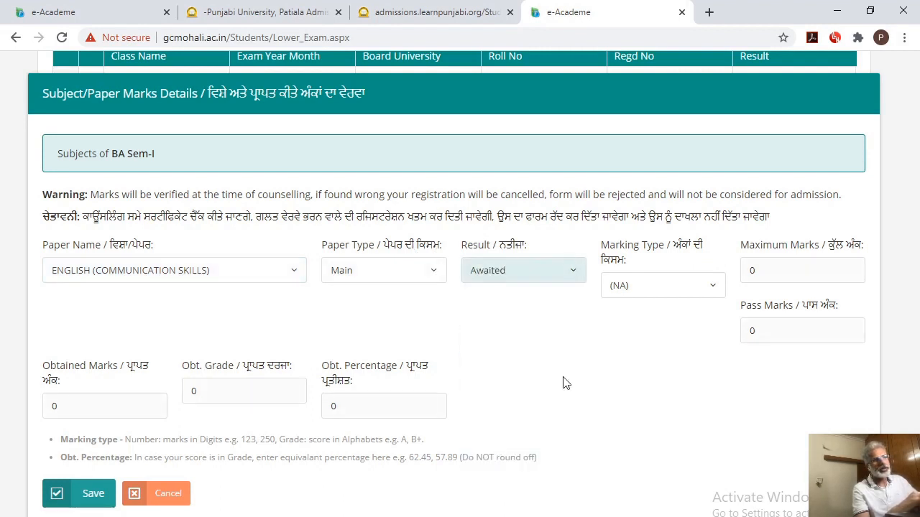
{"action": "left_click", "coordinate": [690, 289]}
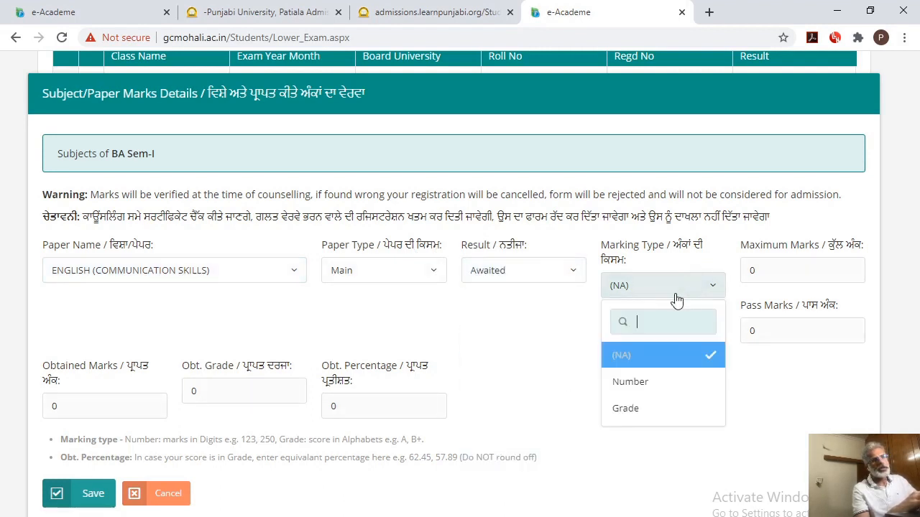
{"action": "left_click", "coordinate": [647, 381]}
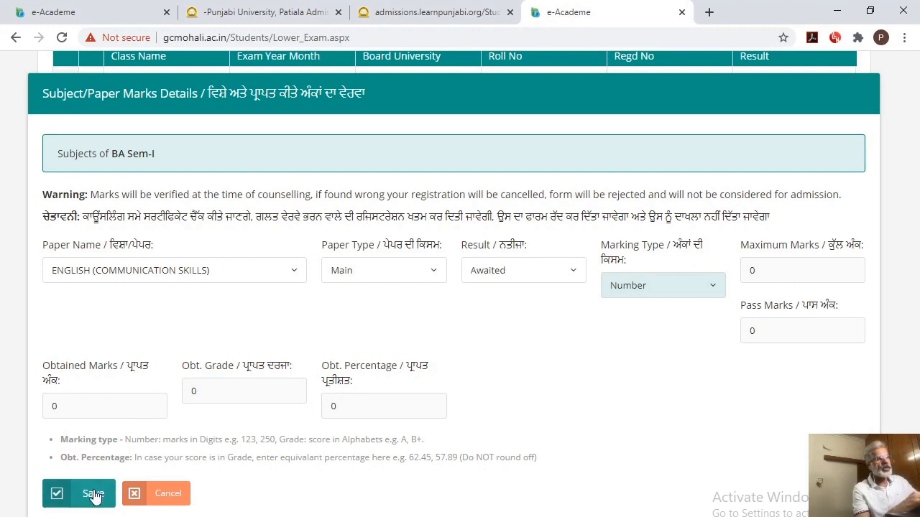
{"action": "left_click", "coordinate": [159, 494]}
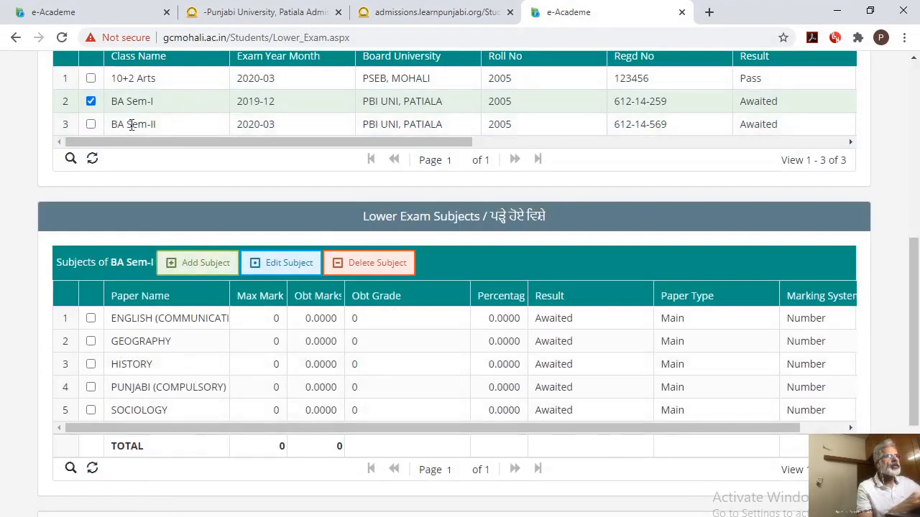
Select BA Sem-II in the examinations list, start a new subject and choose ENGLISH (COMMUNICATION SKILLS) by searching for English
{"action": "left_click", "coordinate": [91, 124]}
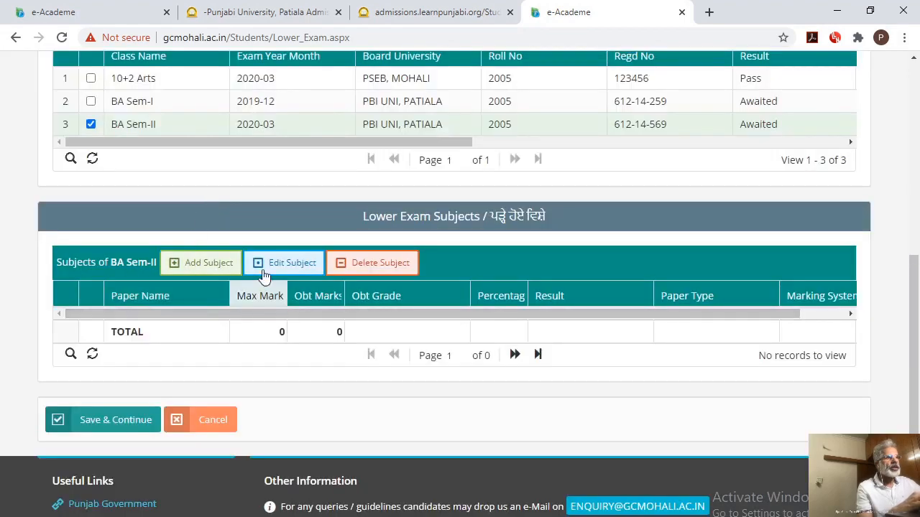
{"action": "left_click", "coordinate": [191, 265]}
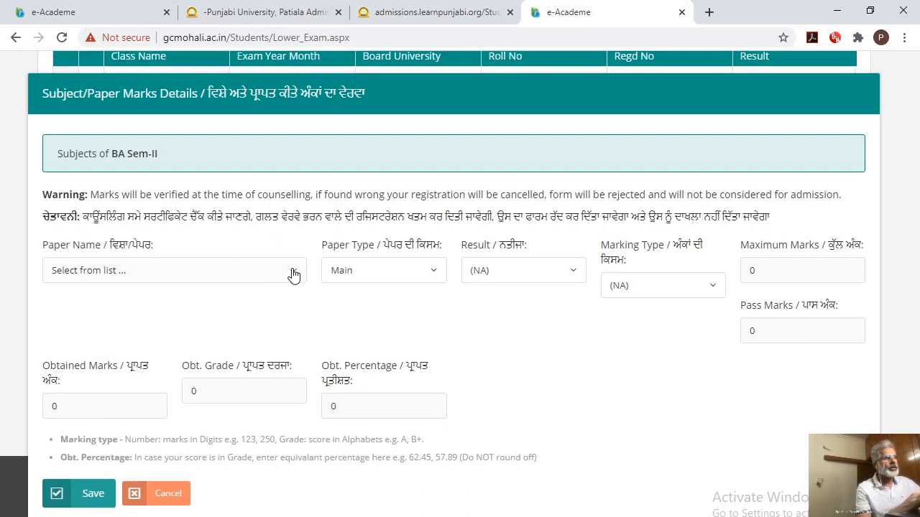
{"action": "left_click", "coordinate": [293, 274]}
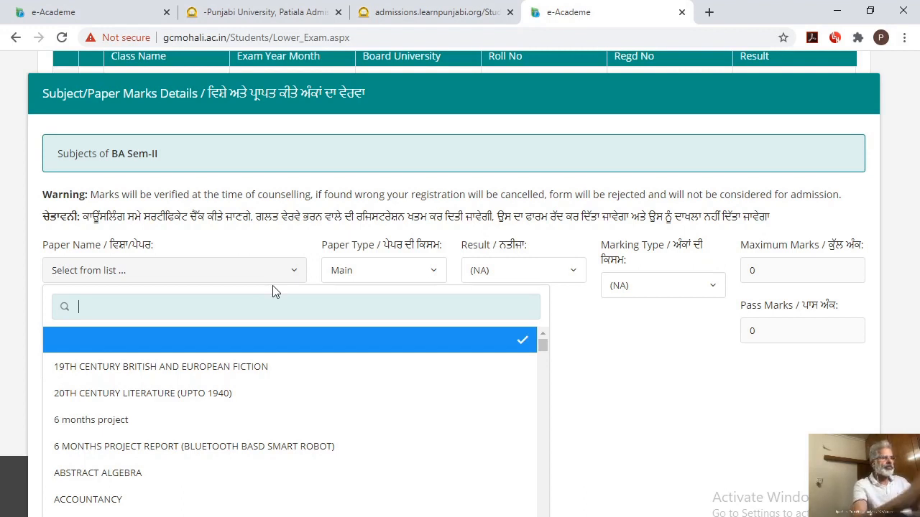
{"action": "type", "text": "English"}
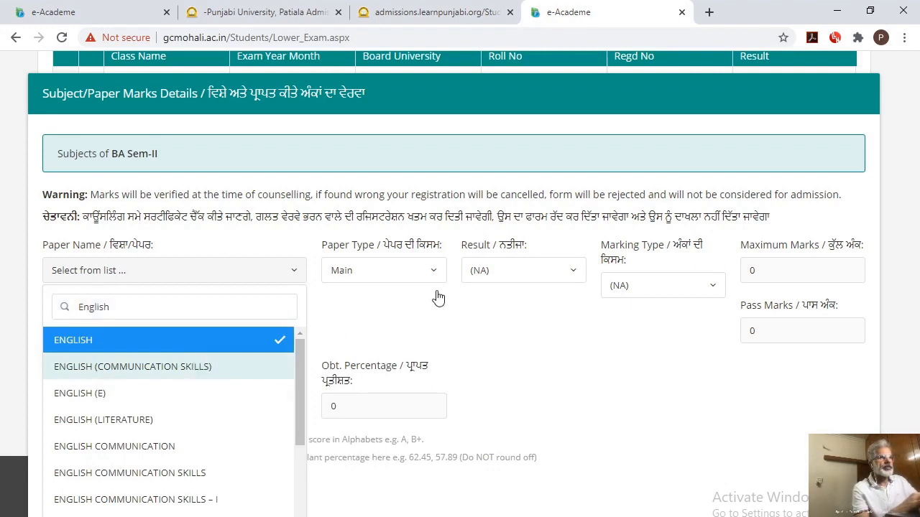
{"action": "key", "text": "Return"}
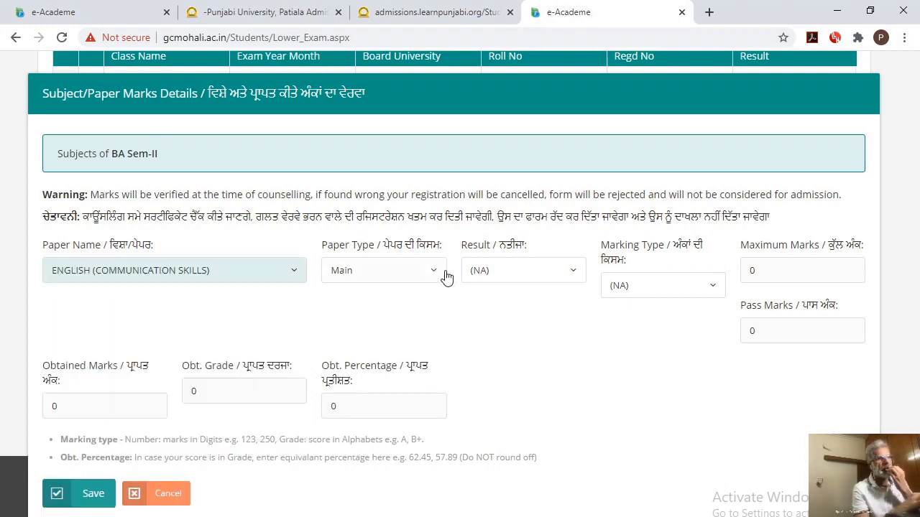
Set the English paper's result to Awaited and marking type to Number, then save the subject and acknowledge the message
{"action": "left_click", "coordinate": [538, 280]}
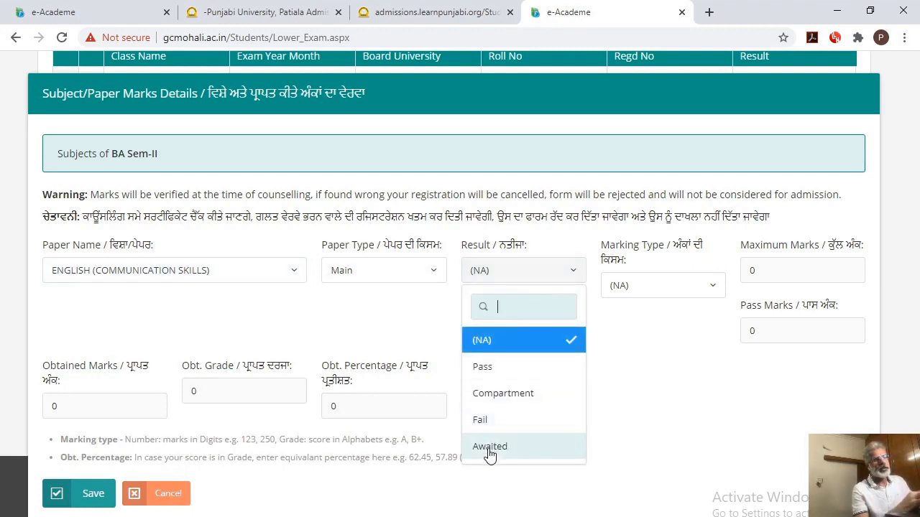
{"action": "left_click", "coordinate": [491, 451]}
{"action": "left_click", "coordinate": [689, 293]}
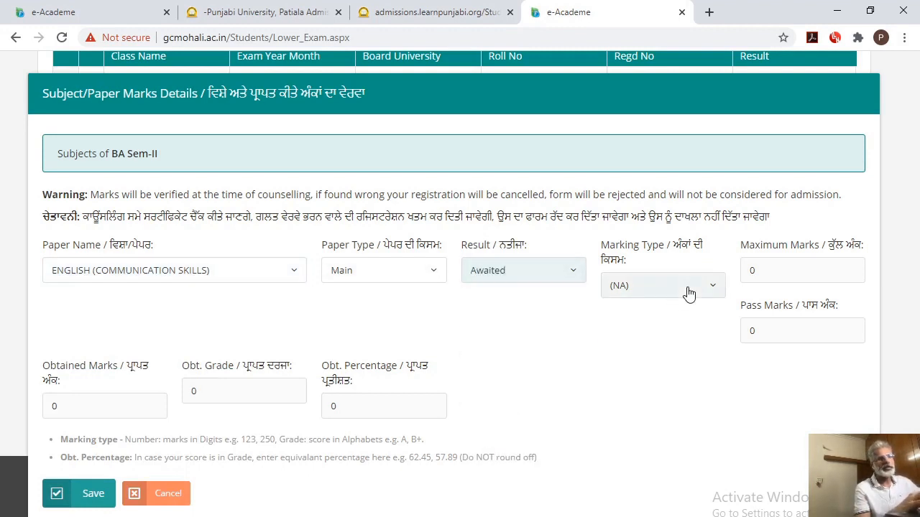
{"action": "left_click", "coordinate": [629, 382]}
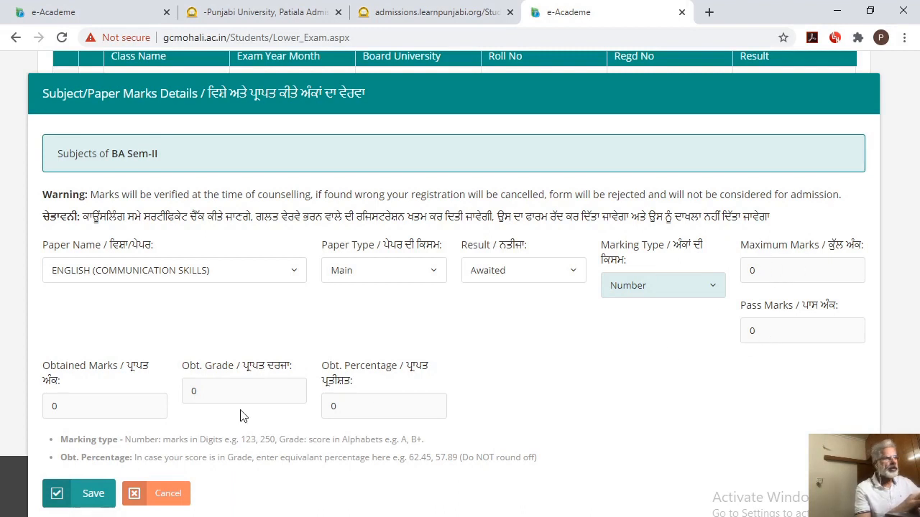
{"action": "left_click", "coordinate": [85, 496]}
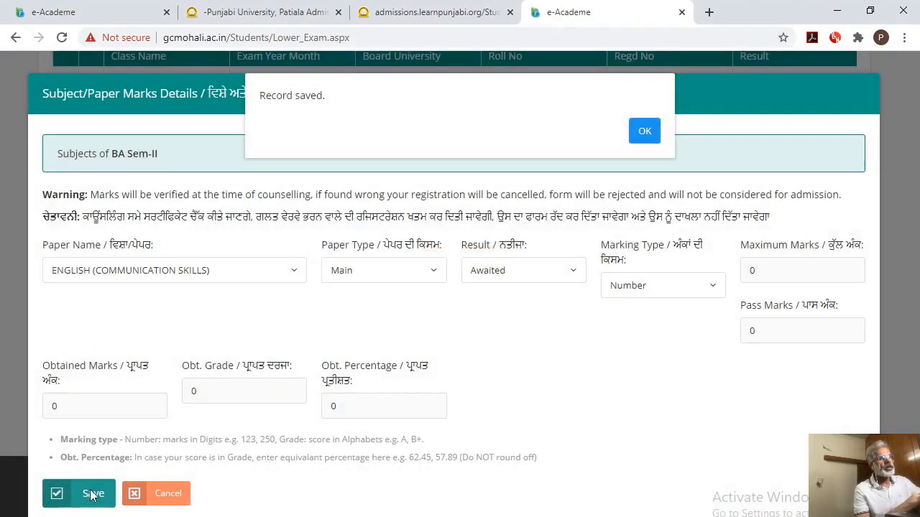
{"action": "left_click", "coordinate": [644, 133]}
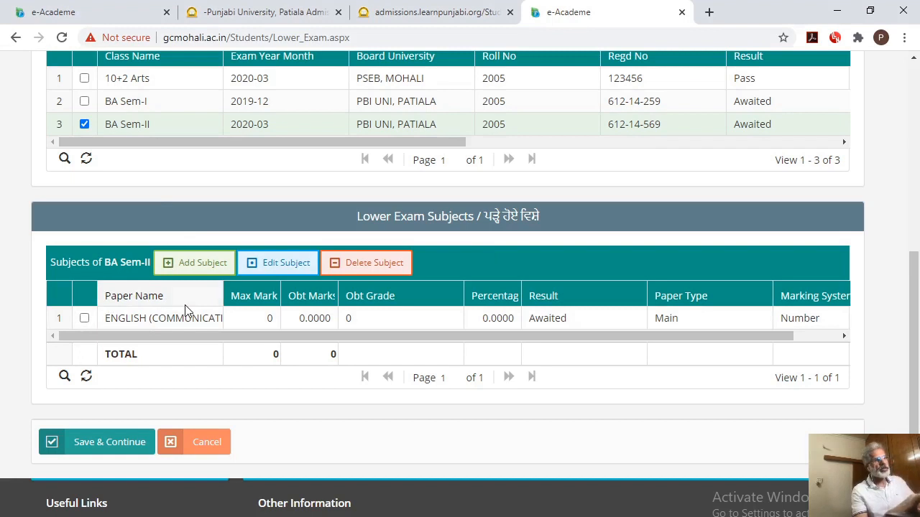
Leave the lower examinations page, open the admission class details and select the BA Sem-III class
{"action": "left_click", "coordinate": [193, 449]}
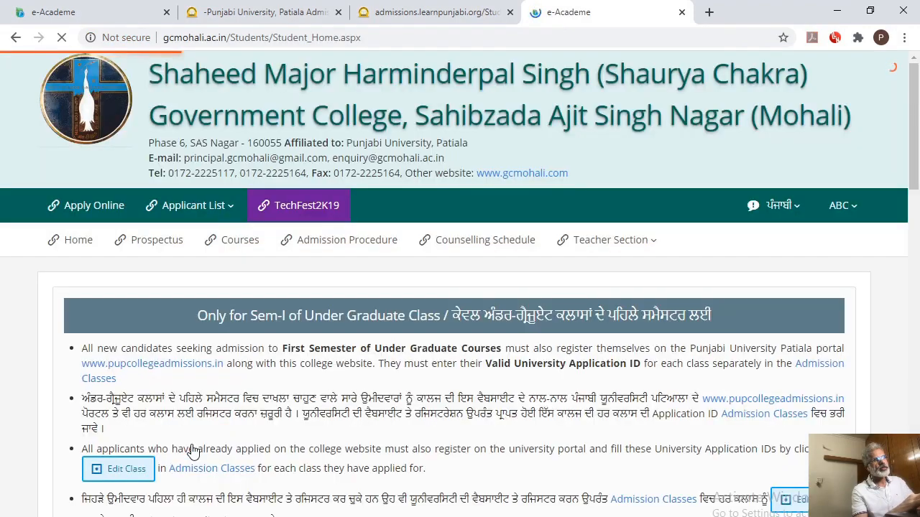
{"action": "left_click_drag", "start_coordinate": [914, 155], "coordinate": [918, 388]}
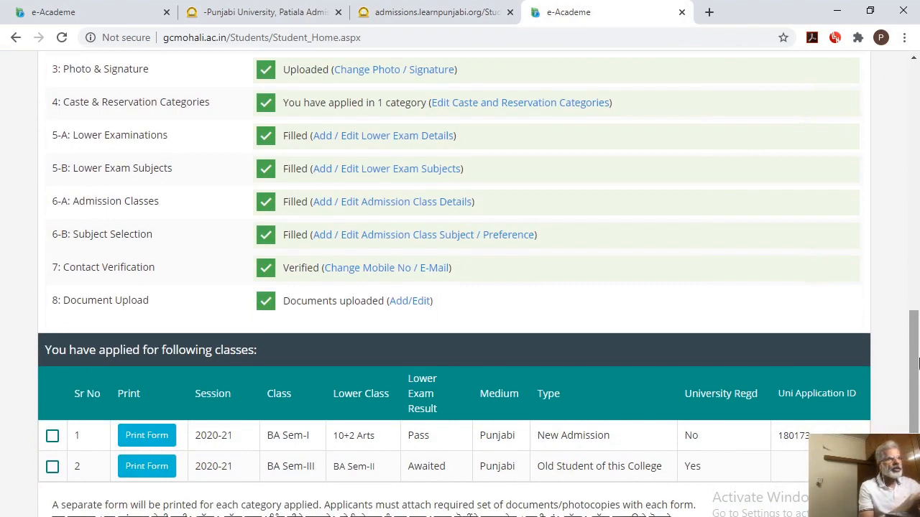
{"action": "left_click", "coordinate": [368, 207]}
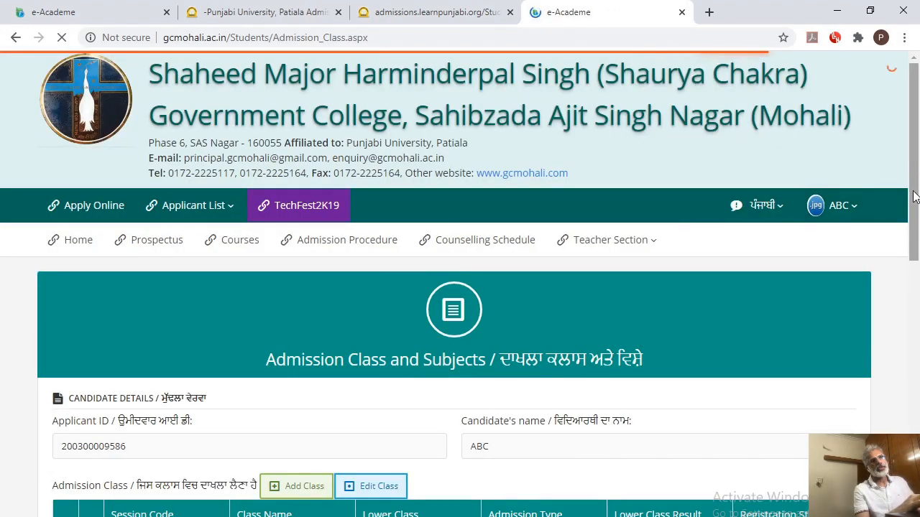
{"action": "scroll", "coordinate": [914, 196], "scroll_direction": "down", "scroll_amount": 4}
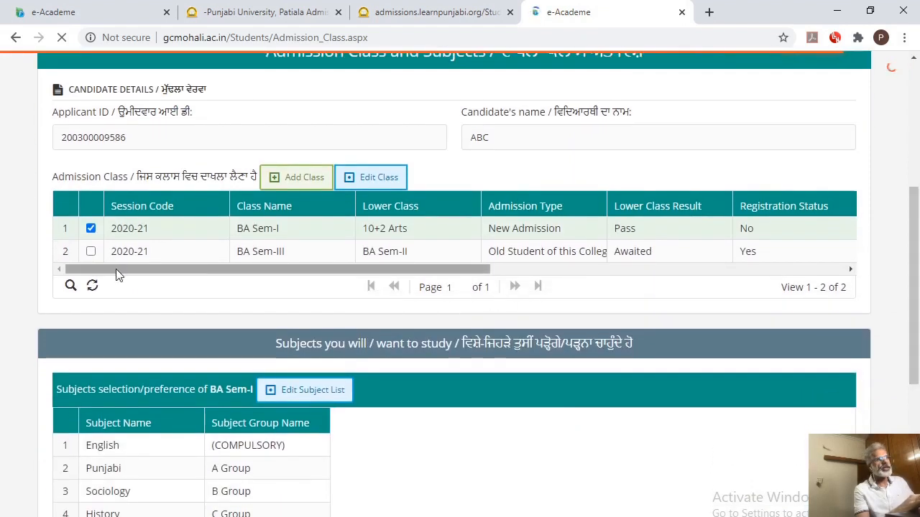
{"action": "left_click", "coordinate": [91, 252]}
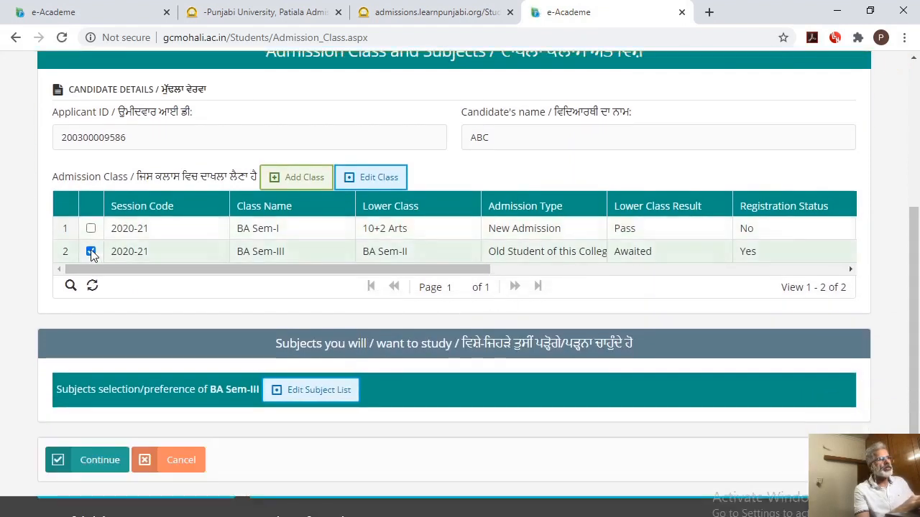
Start a new admission class for BA Sem-III with BA Sem-II as lower exam and Old Student of this College as admission type
{"action": "left_click", "coordinate": [298, 179]}
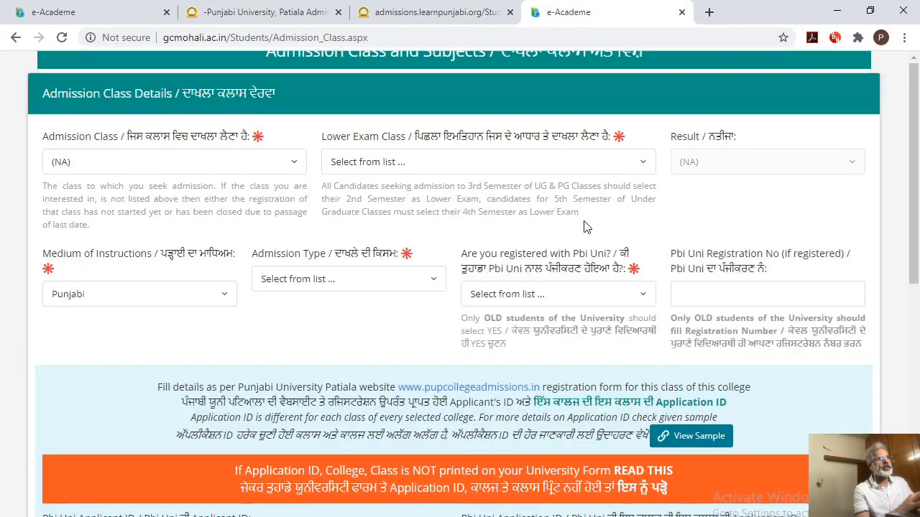
{"action": "left_click", "coordinate": [294, 165]}
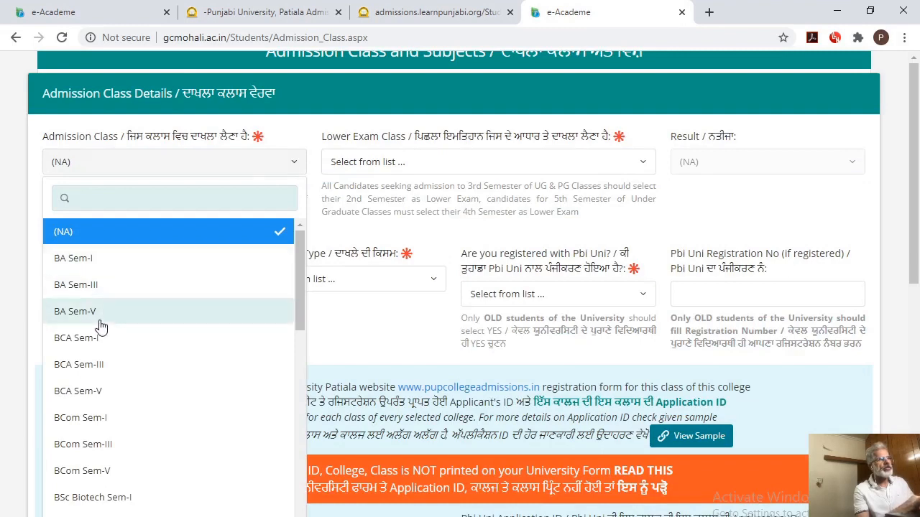
{"action": "left_click", "coordinate": [100, 286]}
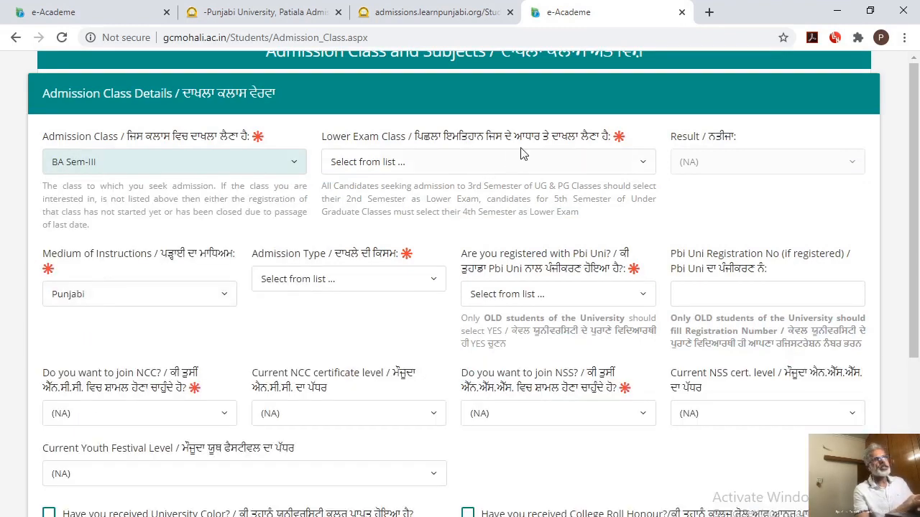
{"action": "left_click", "coordinate": [517, 162]}
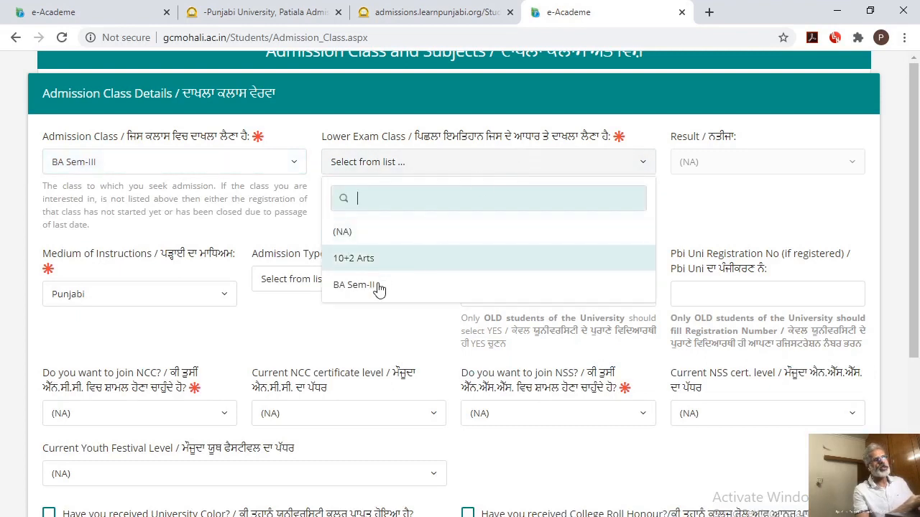
{"action": "left_click", "coordinate": [354, 285]}
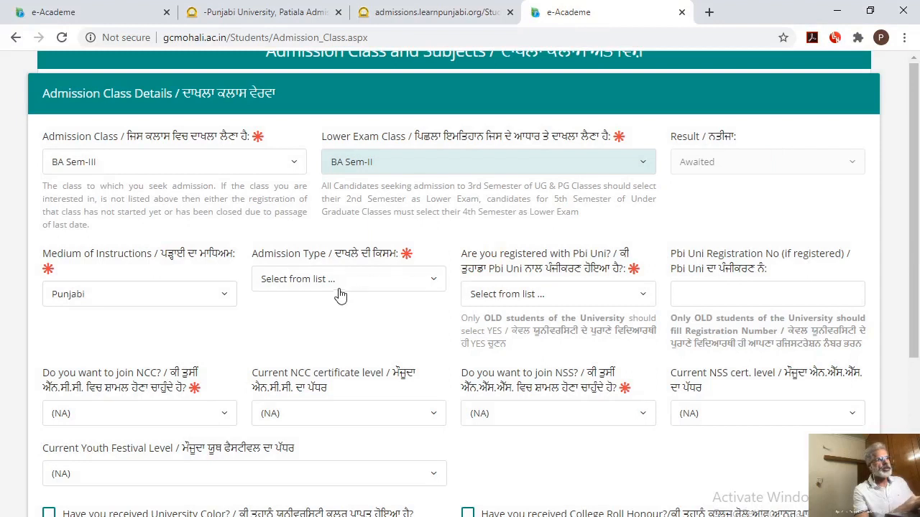
{"action": "left_click", "coordinate": [437, 283]}
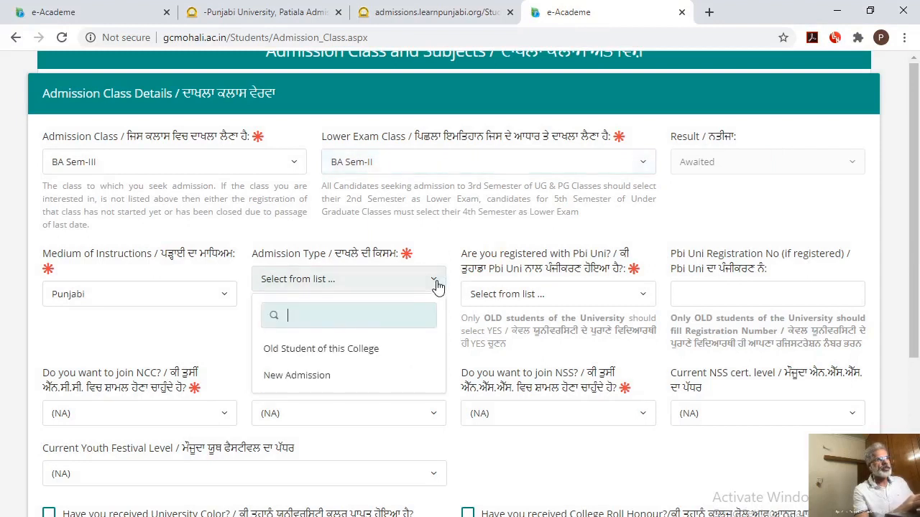
{"action": "left_click", "coordinate": [353, 357]}
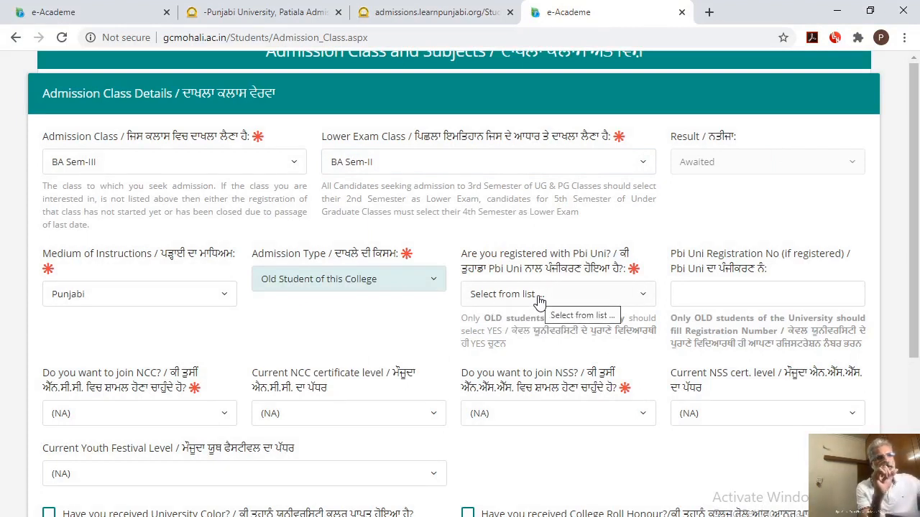
Mark the candidate as registered with Pbi Uni and enter the university registration number
{"action": "left_click", "coordinate": [616, 304]}
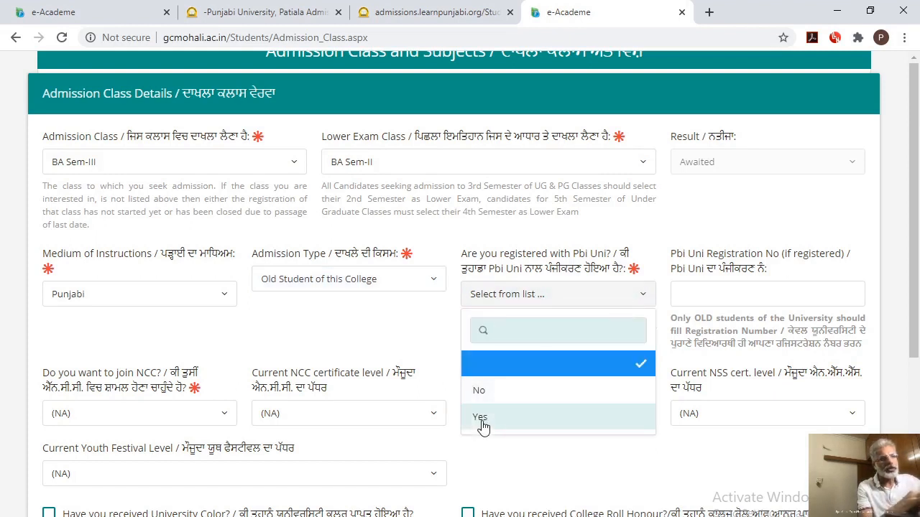
{"action": "left_click", "coordinate": [539, 422]}
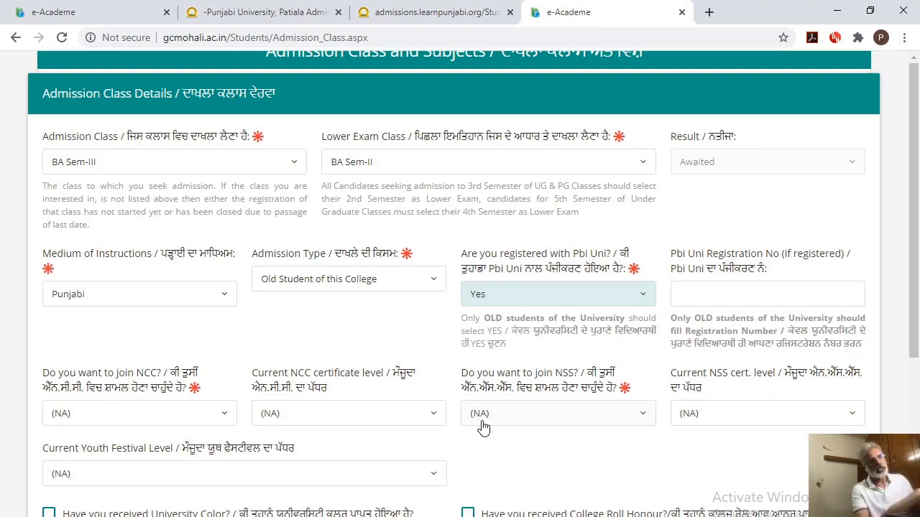
{"action": "left_click", "coordinate": [700, 295]}
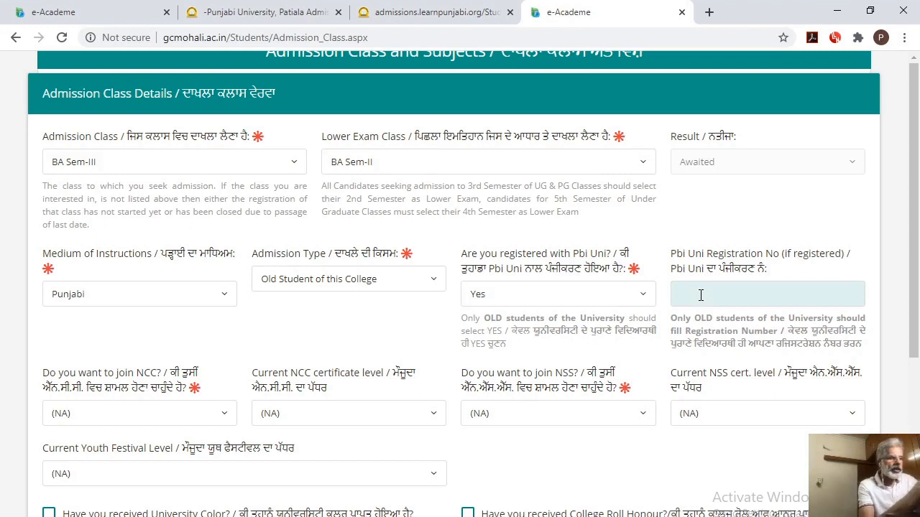
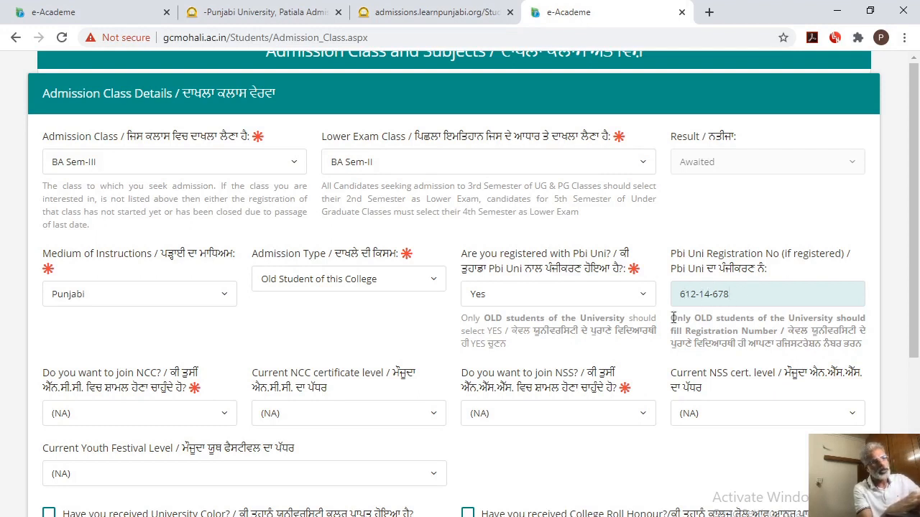
Set both the NCC and NSS joining questions to No in the admission class details
{"action": "scroll", "coordinate": [917, 267], "scroll_direction": "down", "scroll_amount": 2}
{"action": "scroll", "coordinate": [917, 267], "scroll_direction": "down", "scroll_amount": 2}
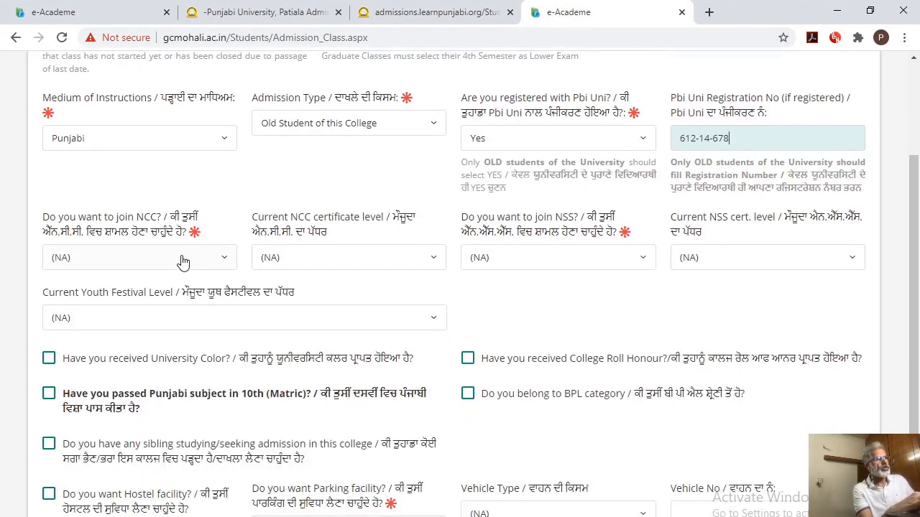
{"action": "left_click", "coordinate": [185, 261]}
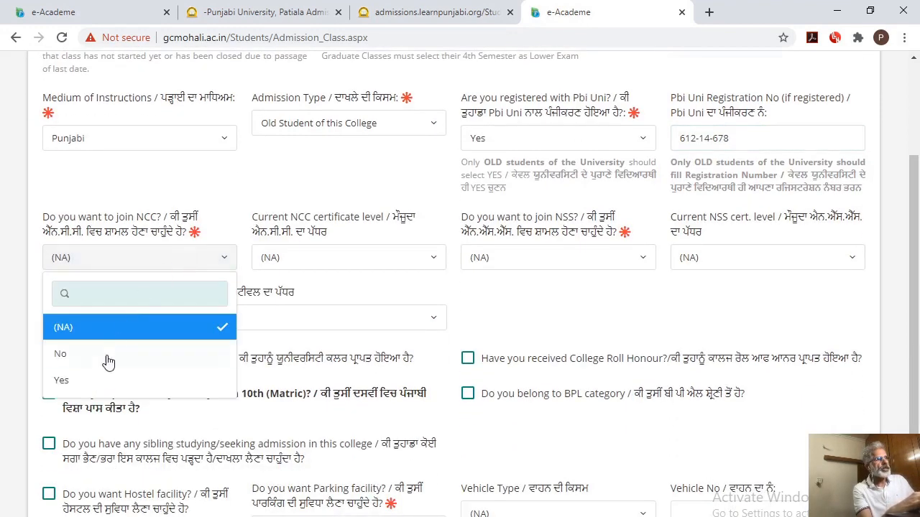
{"action": "left_click", "coordinate": [101, 359]}
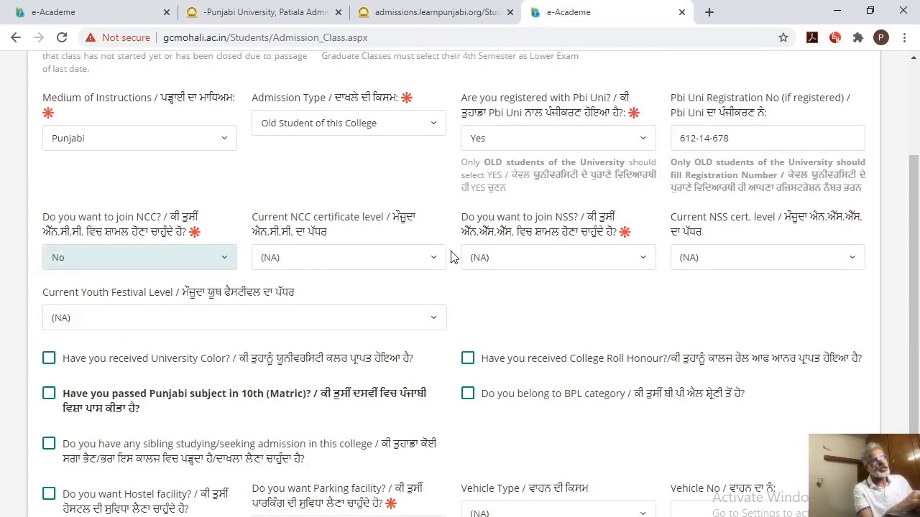
{"action": "left_click", "coordinate": [539, 266]}
{"action": "left_click", "coordinate": [539, 266]}
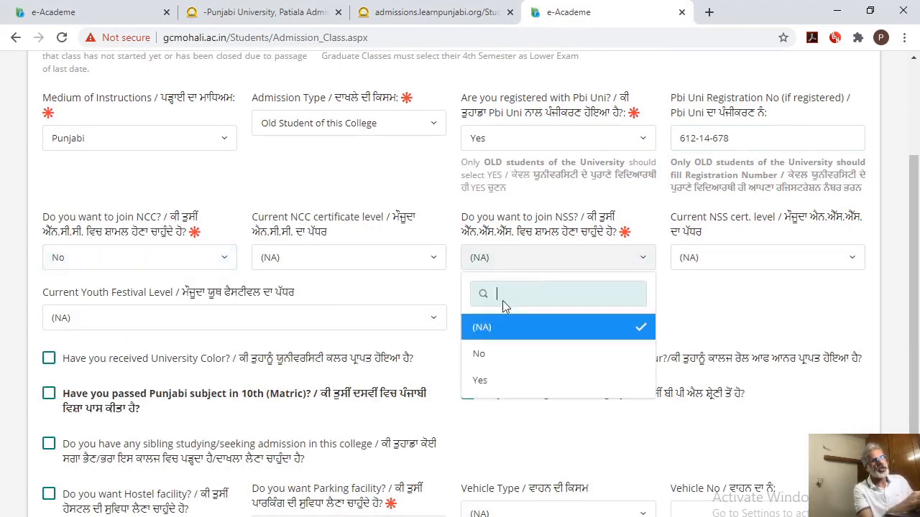
{"action": "left_click", "coordinate": [480, 354]}
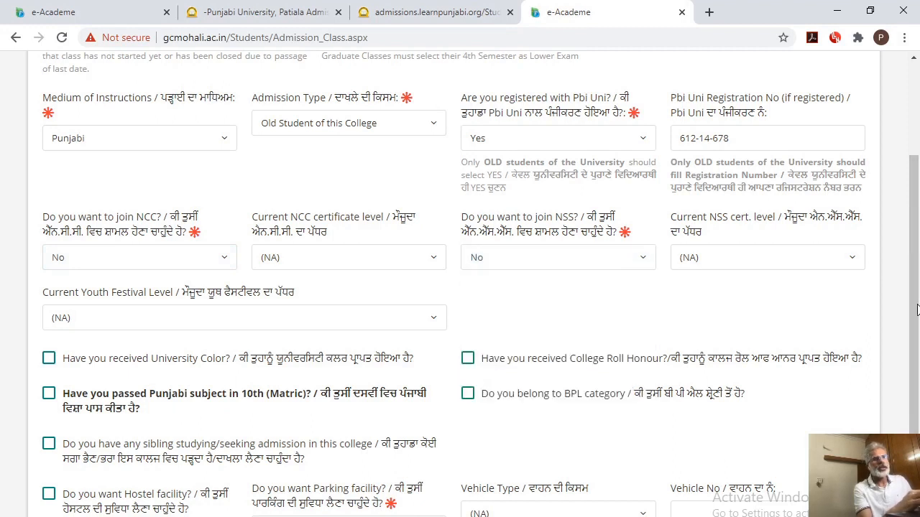
Mark the Punjabi subject as passed in 10th and set the parking facility to No, then cancel the admission class form
{"action": "scroll", "coordinate": [917, 381], "scroll_direction": "down", "scroll_amount": 1}
{"action": "scroll", "coordinate": [916, 380], "scroll_direction": "down", "scroll_amount": 1}
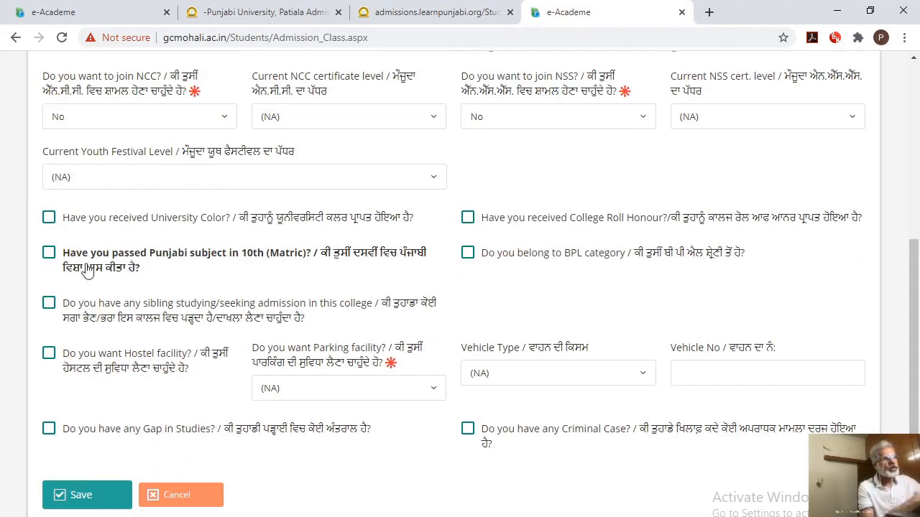
{"action": "left_click", "coordinate": [49, 253]}
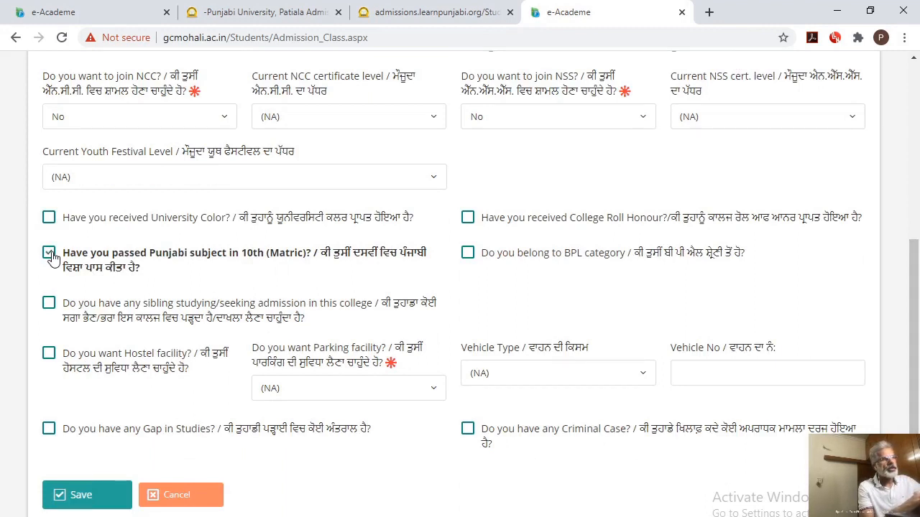
{"action": "left_click", "coordinate": [435, 396]}
{"action": "left_click", "coordinate": [303, 495]}
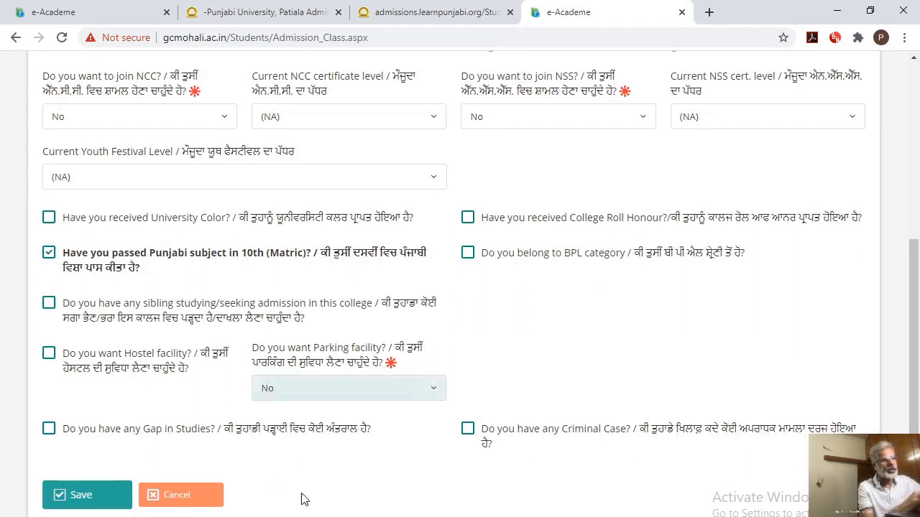
{"action": "left_click", "coordinate": [178, 496]}
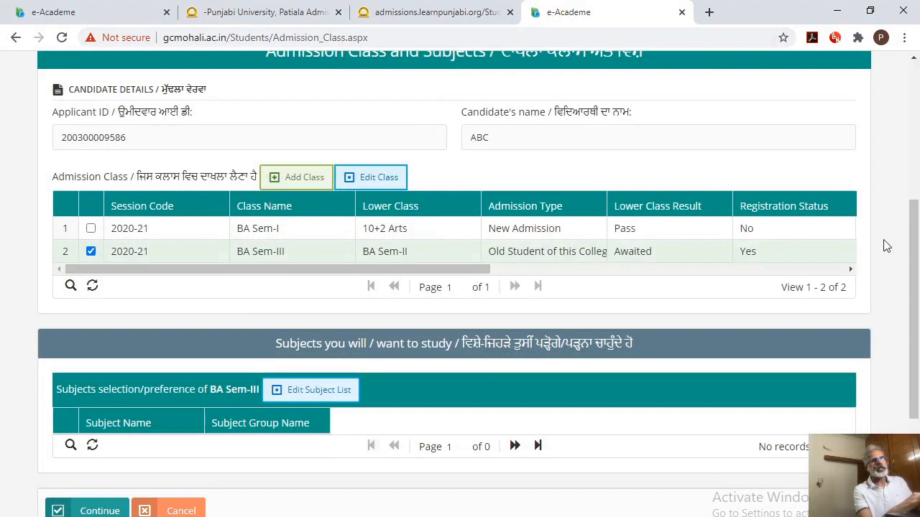
Leave the admission class and subjects page and open the student dashboard at the list of applied classes
{"action": "left_click", "coordinate": [185, 509]}
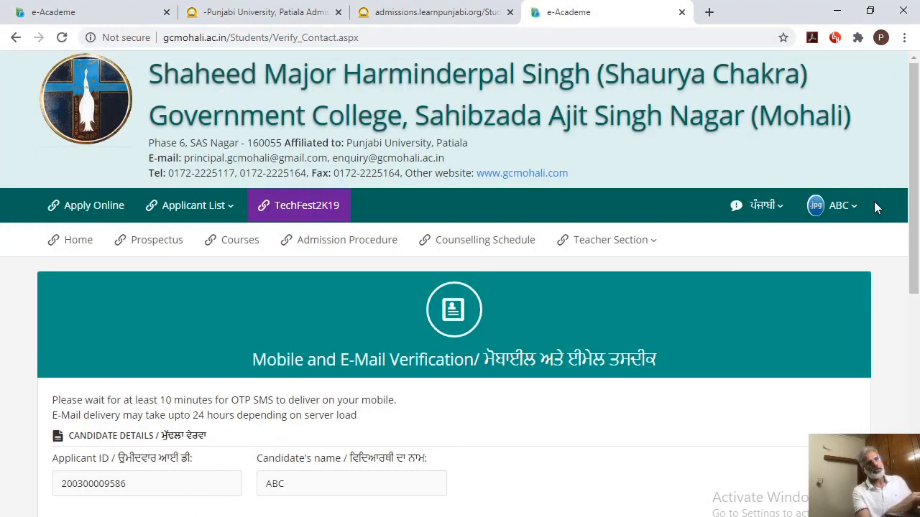
{"action": "left_click", "coordinate": [848, 207]}
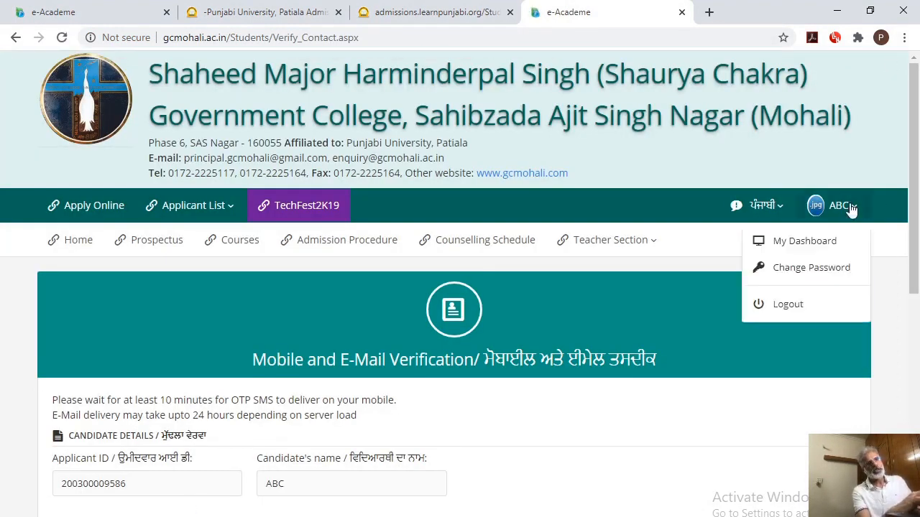
{"action": "left_click", "coordinate": [805, 245]}
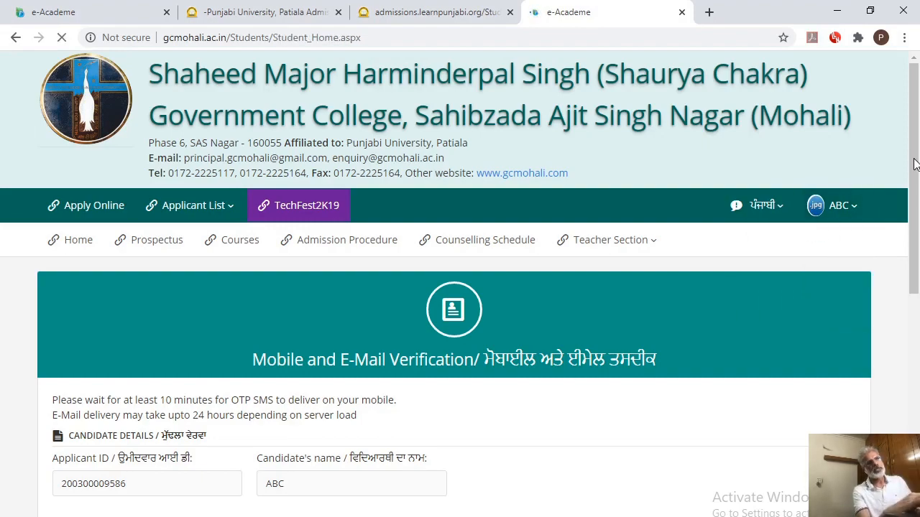
{"action": "left_click_drag", "start_coordinate": [915, 169], "coordinate": [918, 426]}
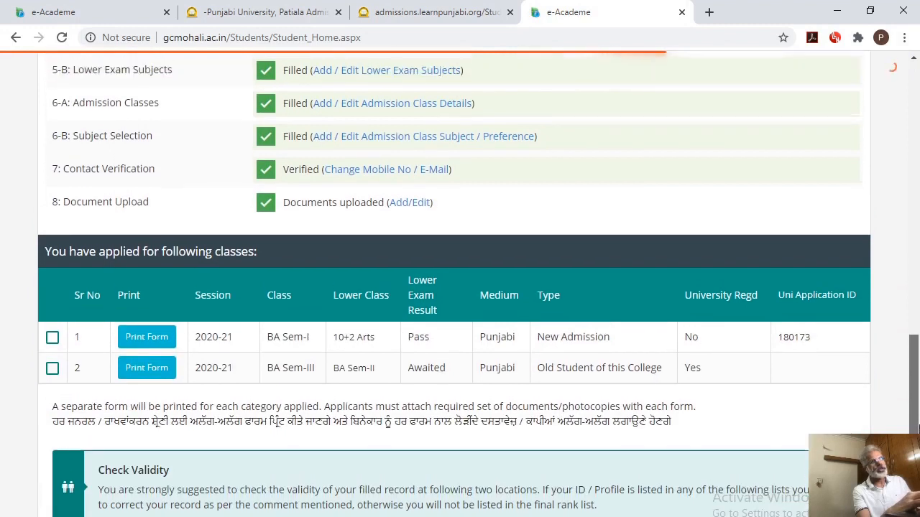